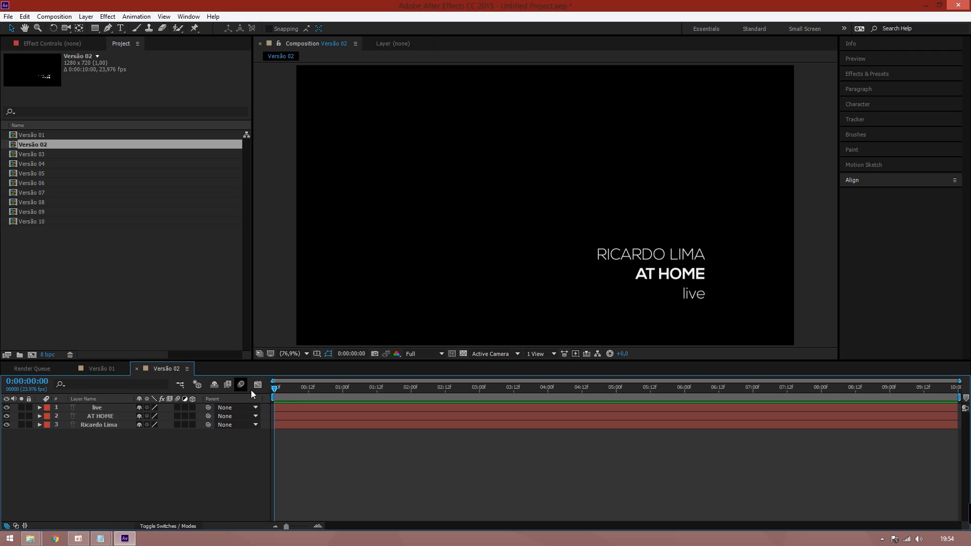
pyautogui.hotkey('ctrl', 'a')
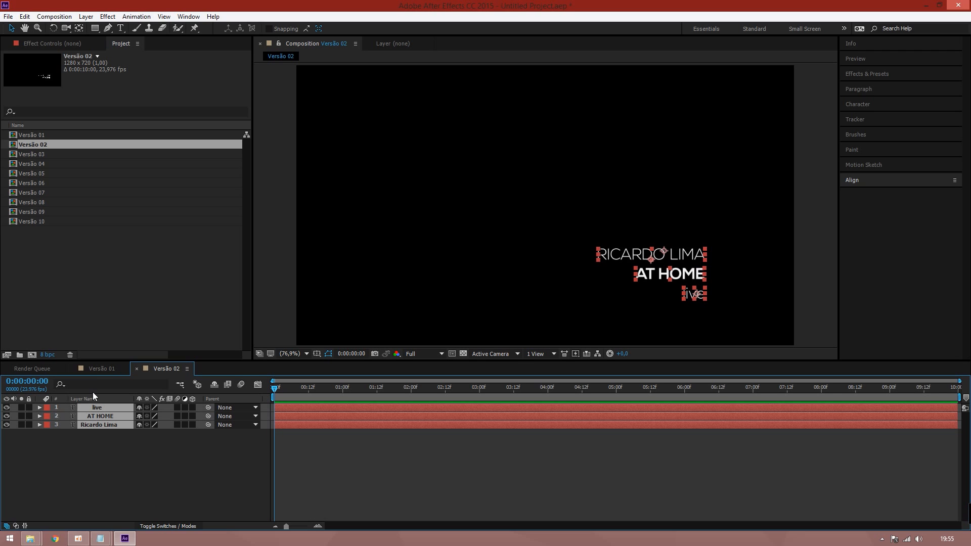
# Keyframe Opacity on all three layers from 0% at 0:00:00:00 to 100% at 0:00:02:00
pyautogui.press('t')
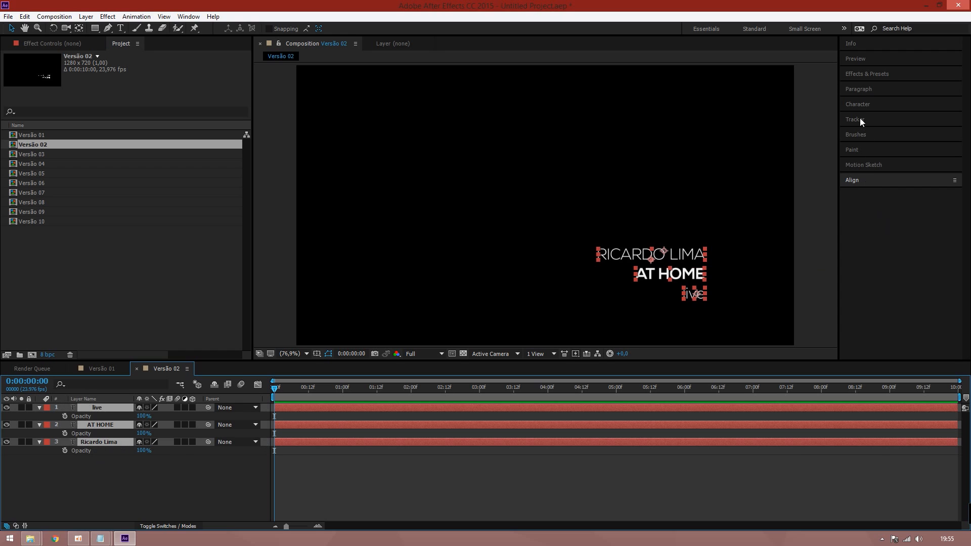
pyautogui.click(864, 74)
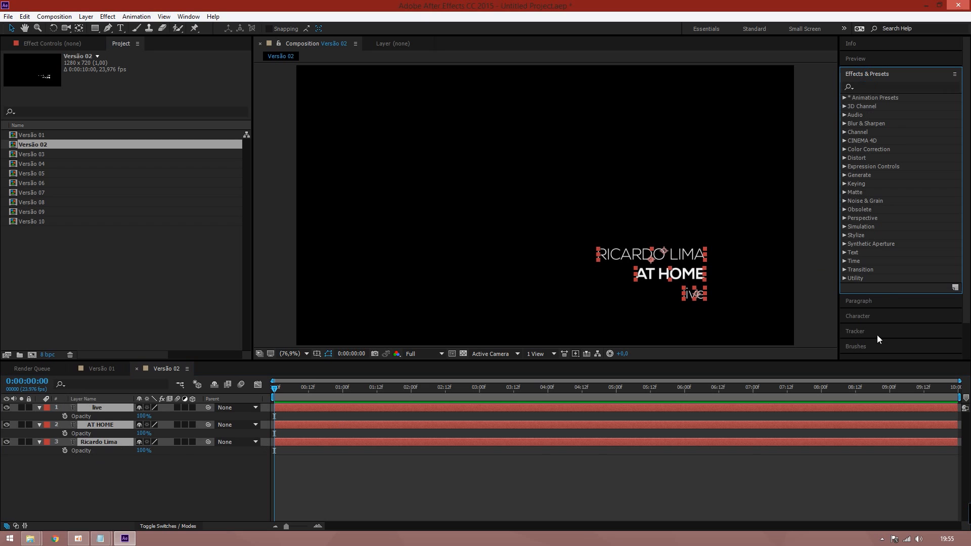
pyautogui.click(177, 476)
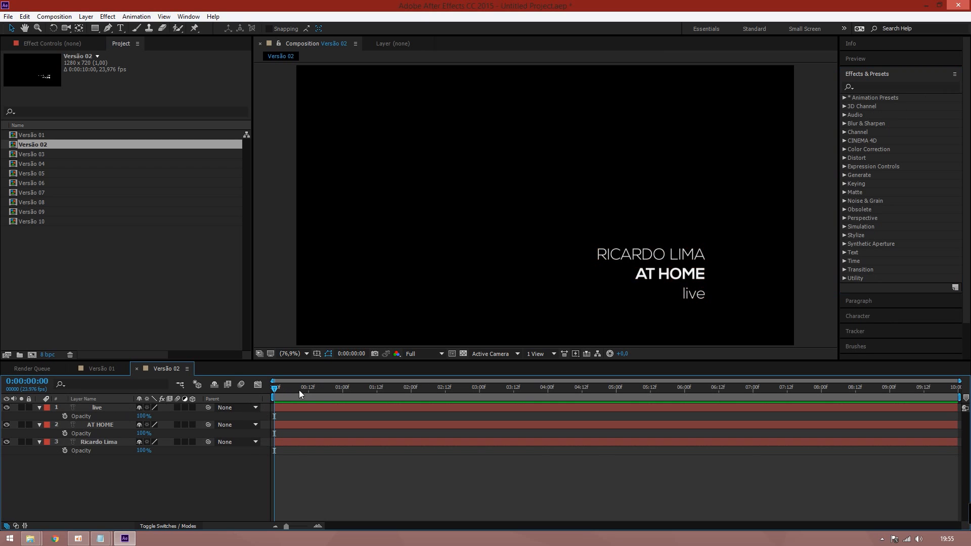
pyautogui.moveTo(299, 390); pyautogui.dragTo(412, 376)
pyautogui.moveTo(63, 419); pyautogui.dragTo(66, 452)
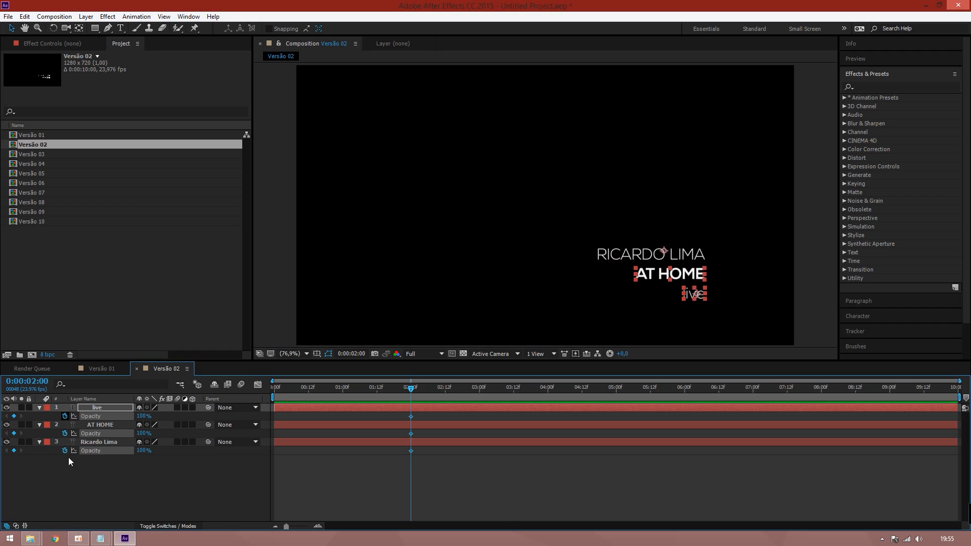
pyautogui.moveTo(403, 390); pyautogui.dragTo(263, 415)
pyautogui.moveTo(145, 416); pyautogui.dragTo(94, 417)
pyautogui.moveTo(284, 386); pyautogui.dragTo(377, 393)
pyautogui.click(204, 494)
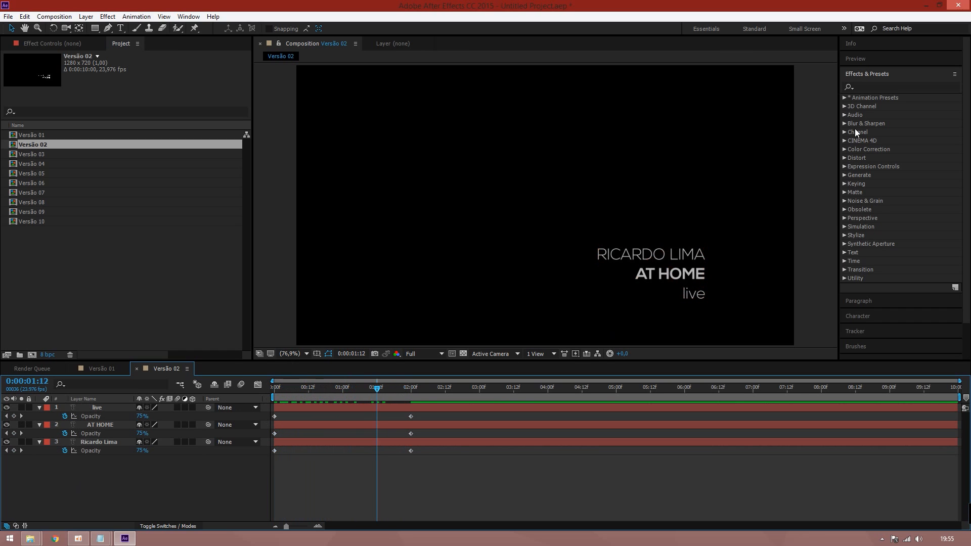
pyautogui.click(872, 86)
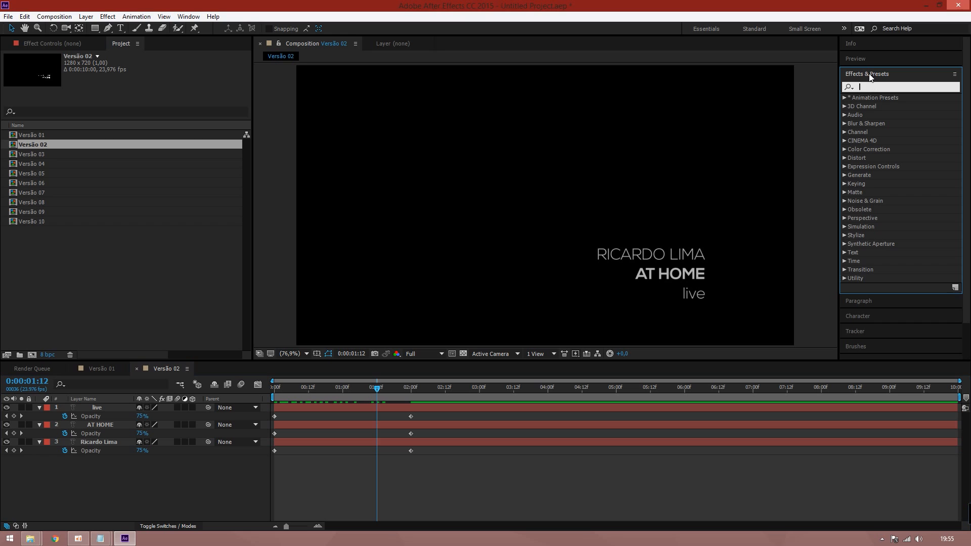
pyautogui.click(844, 123)
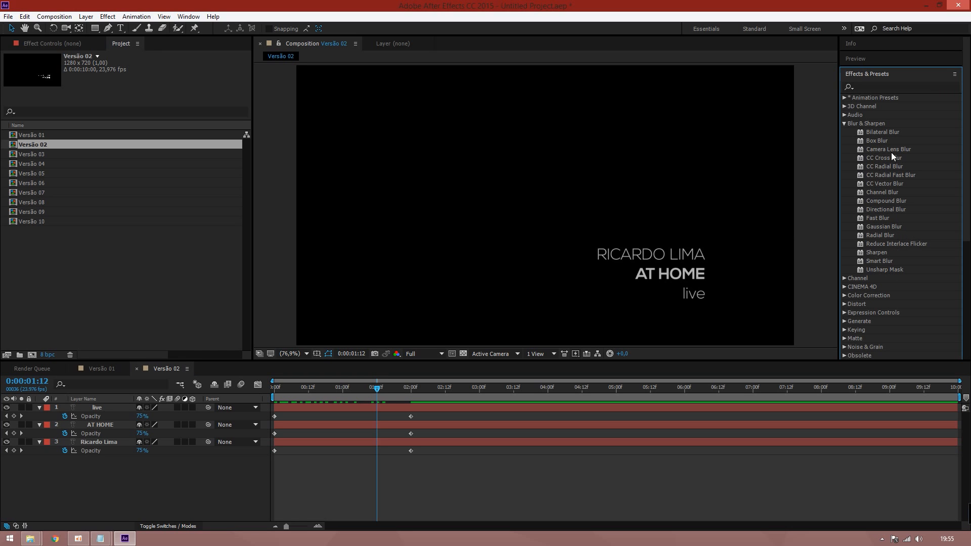
pyautogui.moveTo(879, 140); pyautogui.dragTo(627, 259)
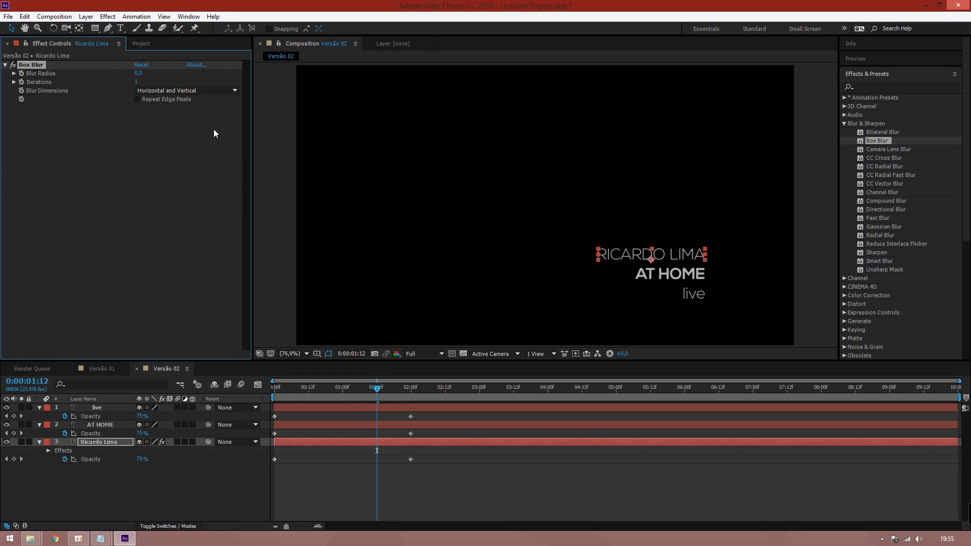
# Raise the Box Blur radius, zoom in to 200% to inspect it, then delete the effect
pyautogui.moveTo(137, 73); pyautogui.dragTo(150, 71)
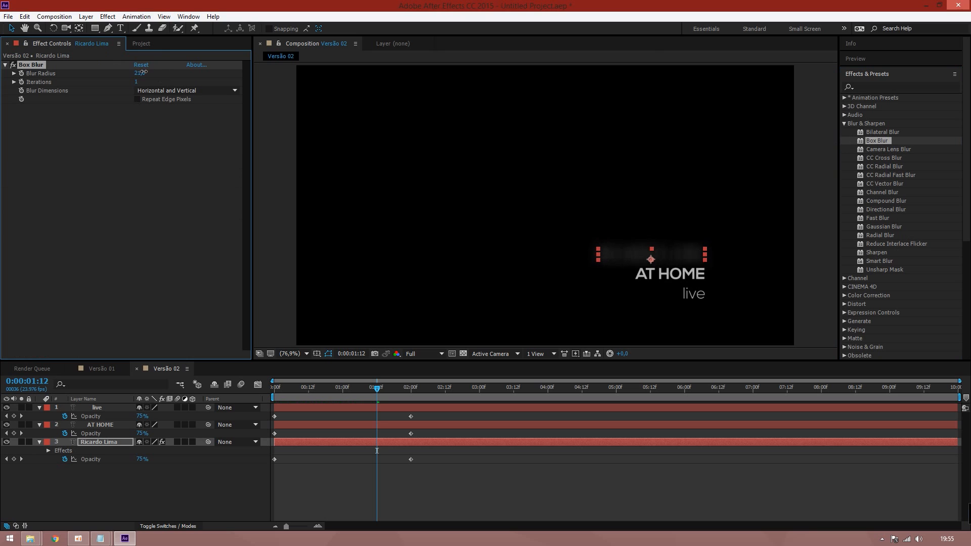
pyautogui.press('z')
pyautogui.click(641, 258)
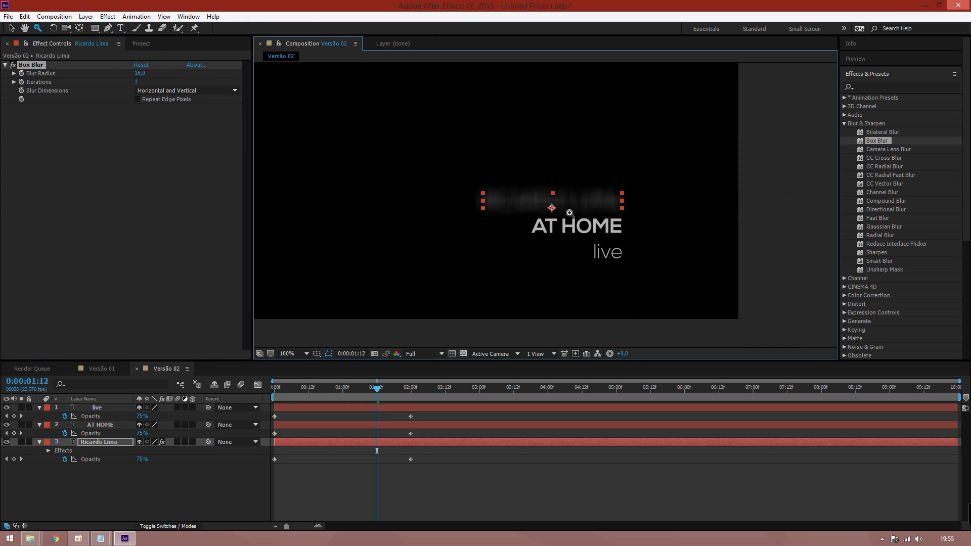
pyautogui.click(565, 198)
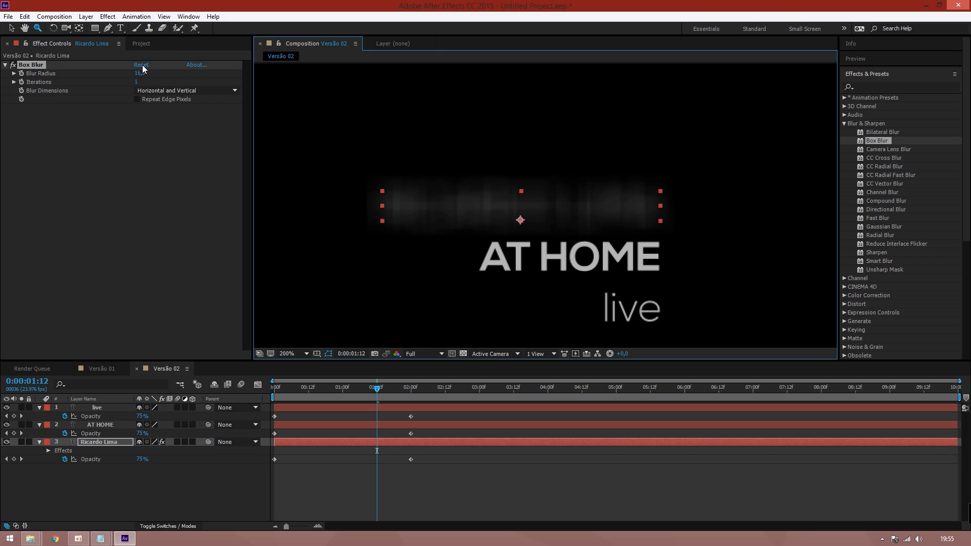
pyautogui.moveTo(137, 73)
pyautogui.mouseDown()
pyautogui.moveTo(152, 72)
pyautogui.moveTo(132, 79)
pyautogui.mouseUp()
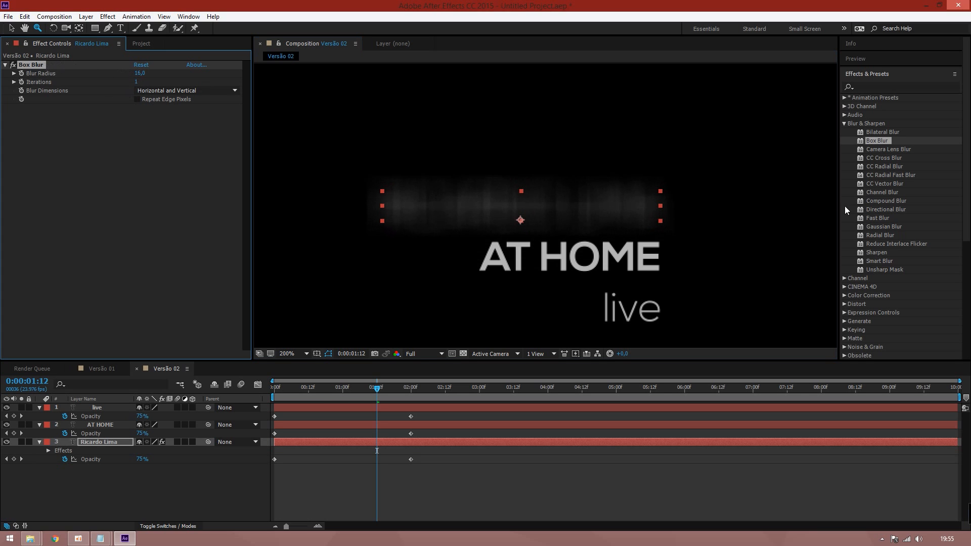
pyautogui.press('Delete')
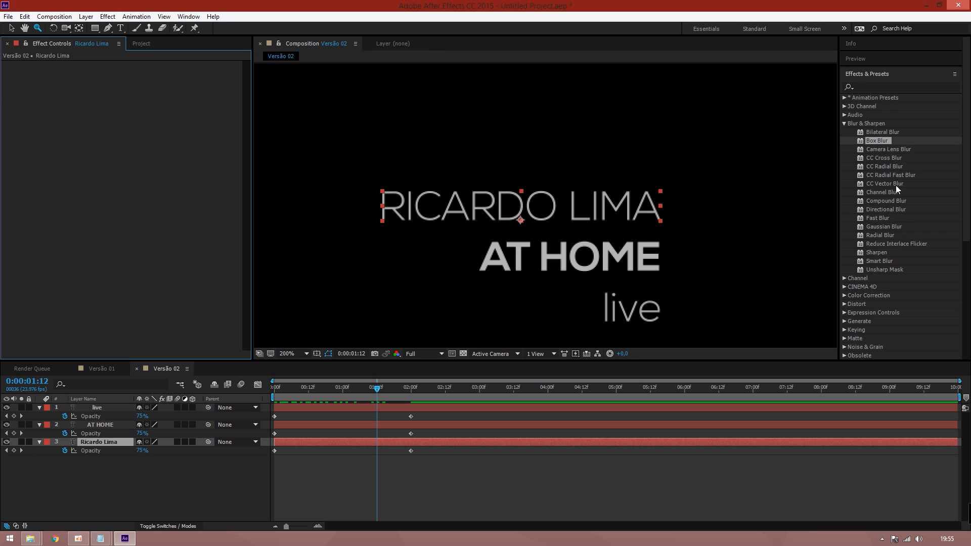
pyautogui.moveTo(886, 183); pyautogui.dragTo(577, 202)
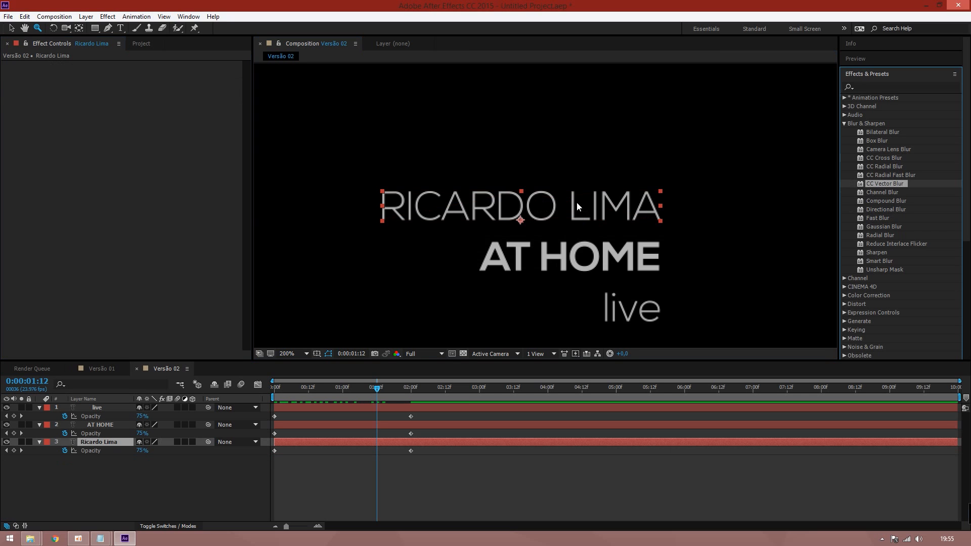
pyautogui.moveTo(138, 83)
pyautogui.mouseDown()
pyautogui.moveTo(233, 75)
pyautogui.moveTo(128, 85)
pyautogui.mouseUp()
pyautogui.click(172, 74)
pyautogui.click(161, 96)
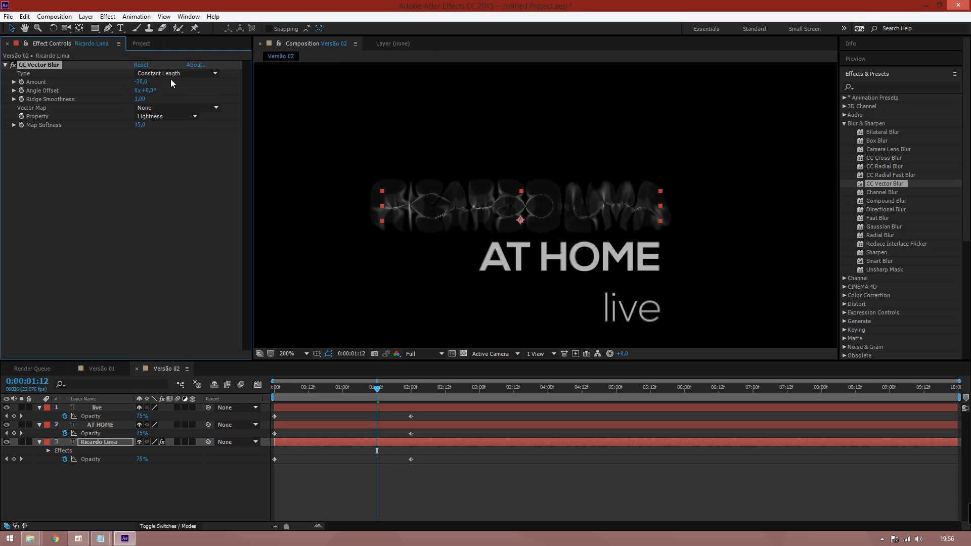
pyautogui.moveTo(146, 83); pyautogui.dragTo(171, 79)
pyautogui.click(172, 75)
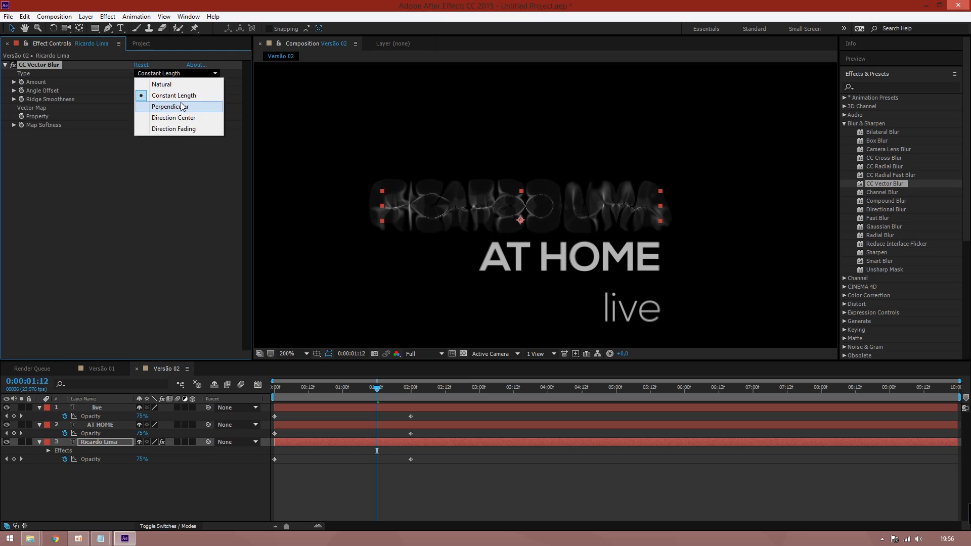
pyautogui.click(183, 106)
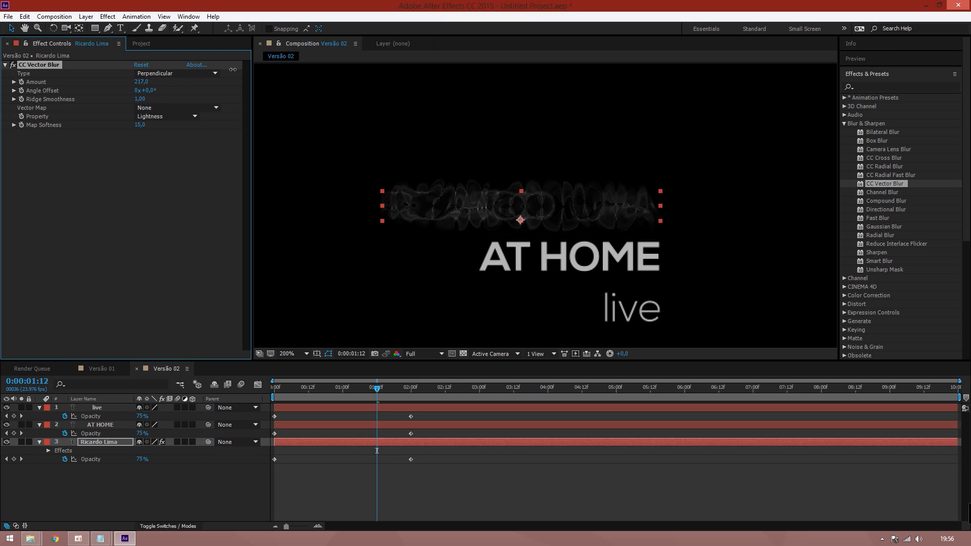
pyautogui.moveTo(185, 83); pyautogui.dragTo(200, 97)
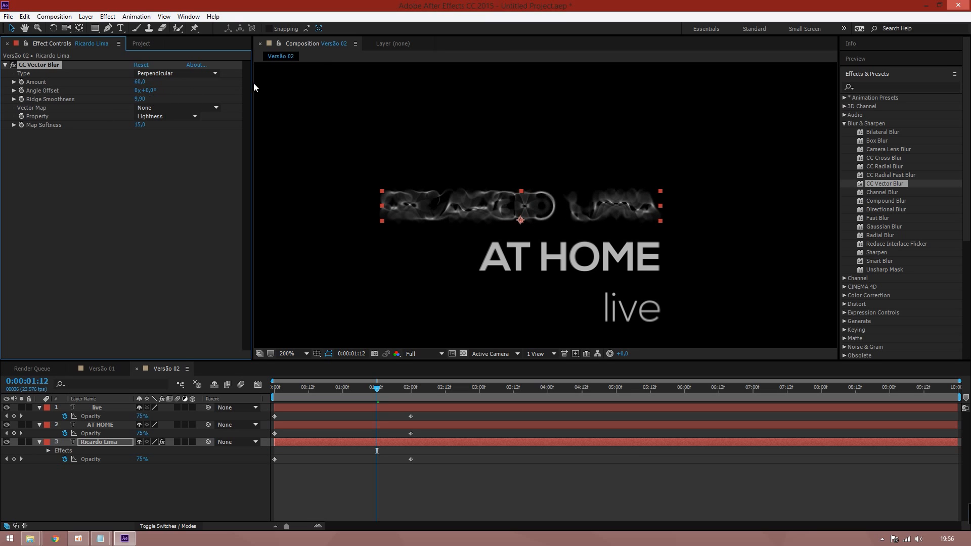
pyautogui.moveTo(138, 103); pyautogui.dragTo(144, 84)
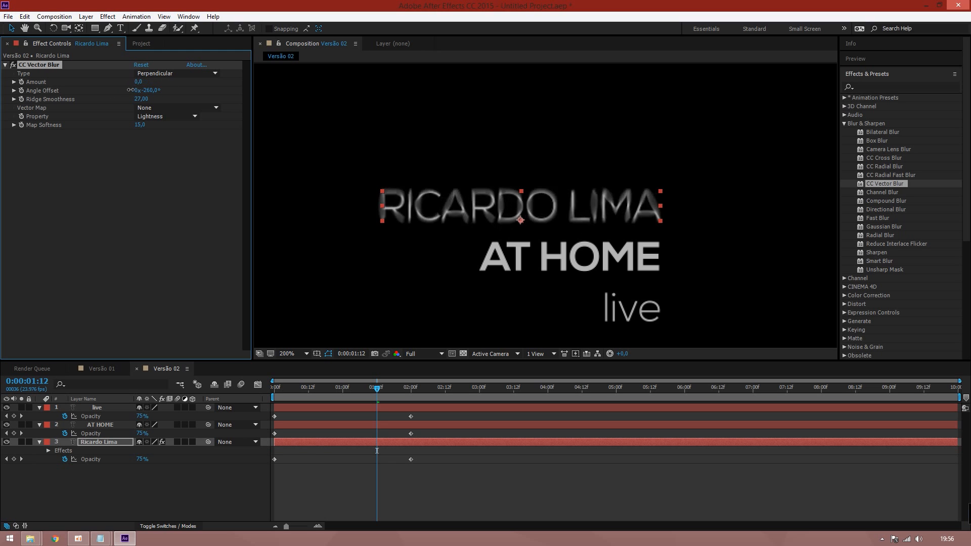
# Try Constant Length and Direction Center, revert to Perpendicular, and keyframe Amount at 0:00:01:12
pyautogui.click(164, 74)
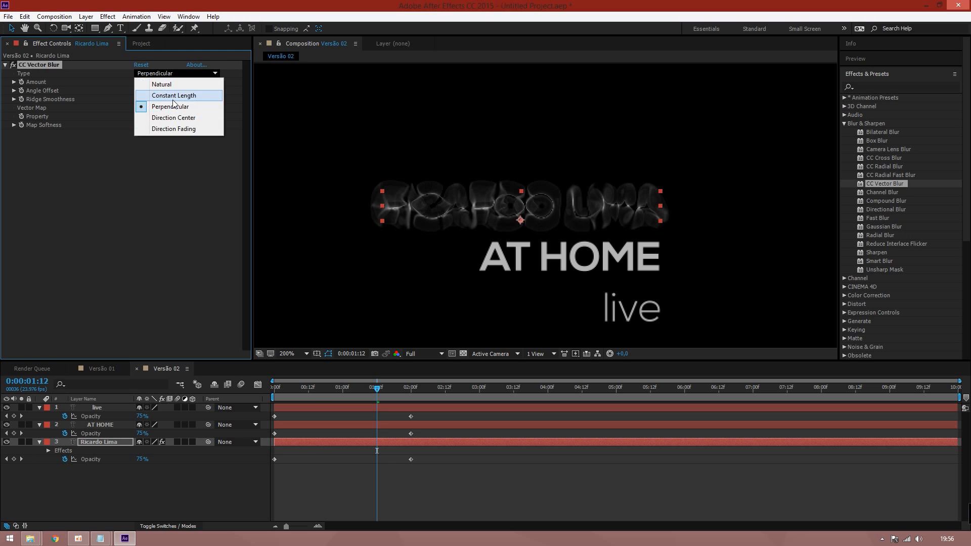
pyautogui.click(174, 95)
pyautogui.click(169, 74)
pyautogui.click(172, 117)
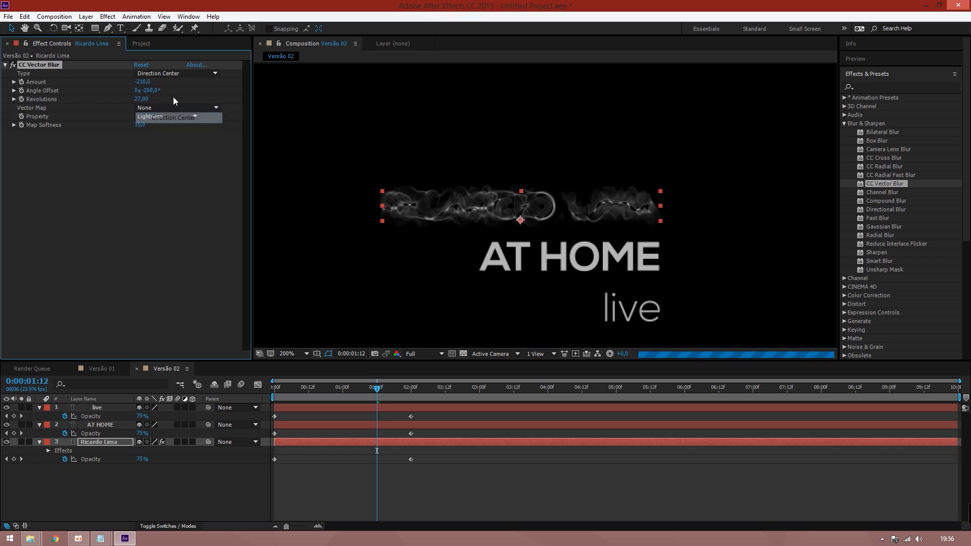
pyautogui.click(171, 73)
pyautogui.click(170, 107)
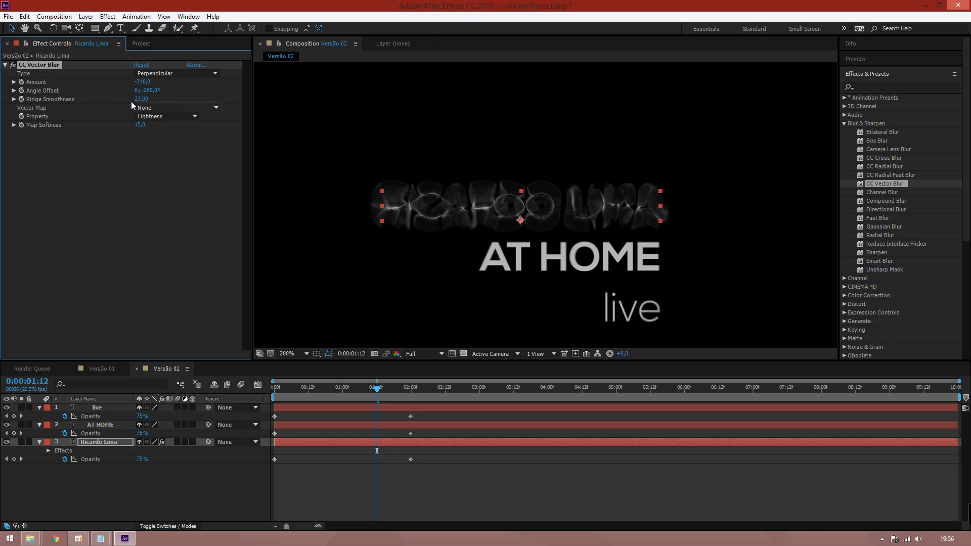
pyautogui.click(23, 83)
# Move the blur keyframes earlier, then set Amount 0 and Ridge Smoothness 0 at 0:00:02:00
pyautogui.press('u')
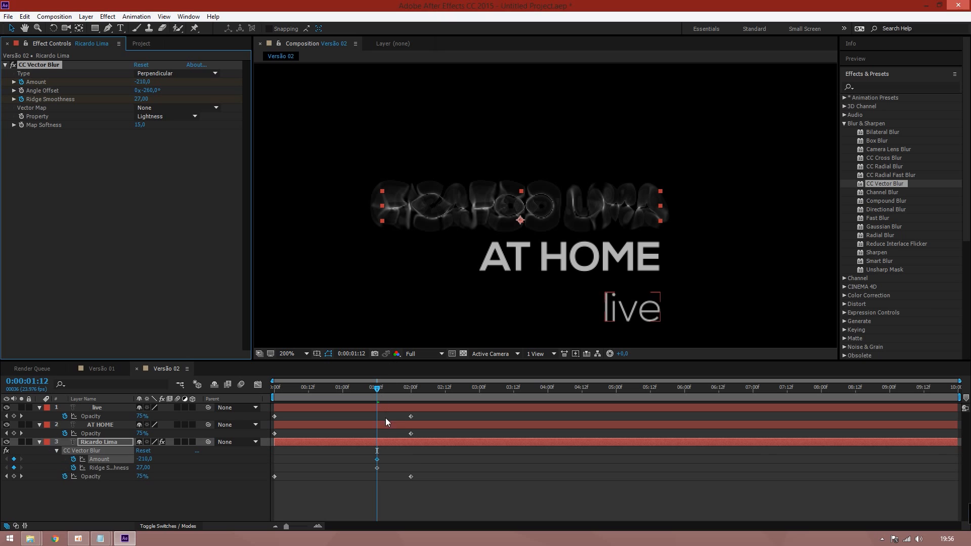
pyautogui.click(383, 469)
pyautogui.moveTo(369, 464); pyautogui.dragTo(310, 463)
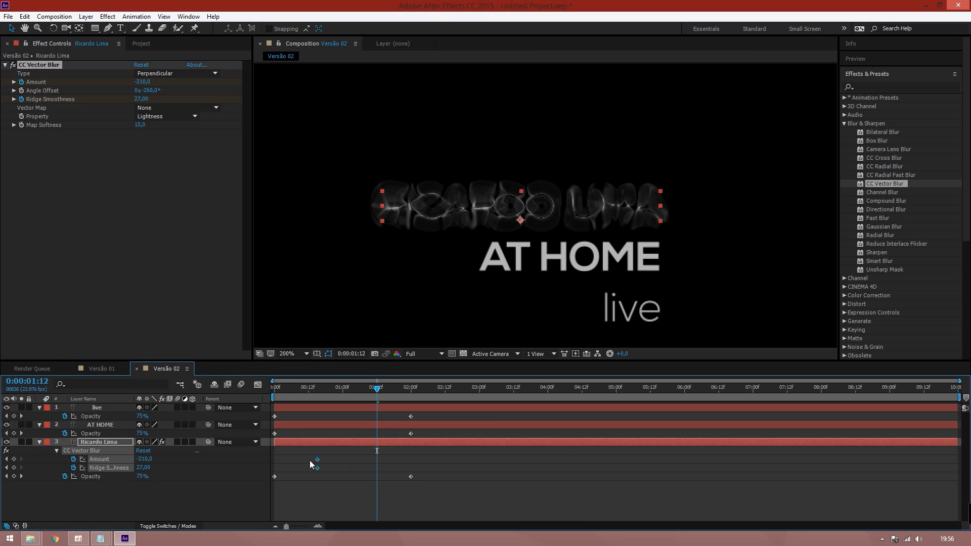
pyautogui.moveTo(377, 388); pyautogui.dragTo(416, 394)
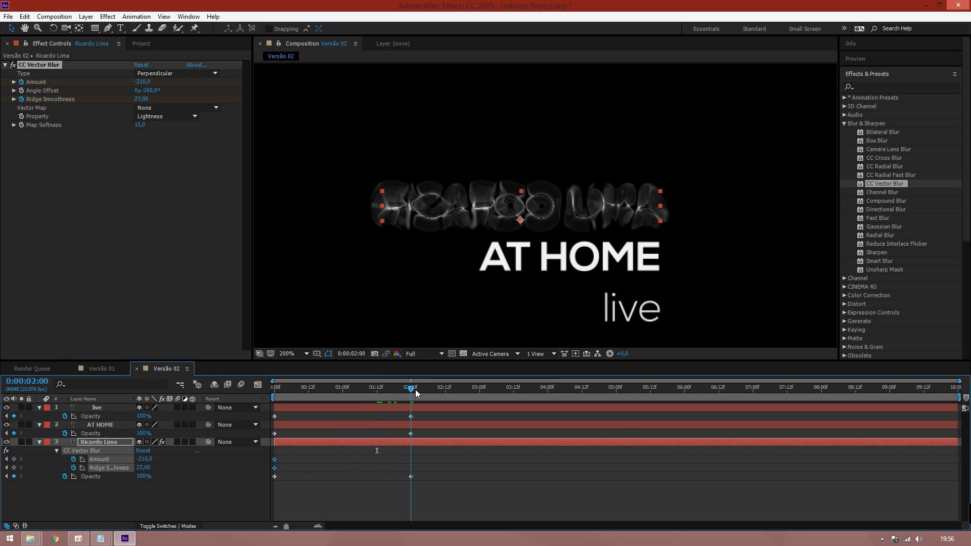
pyautogui.click(143, 82)
pyautogui.write('0,')
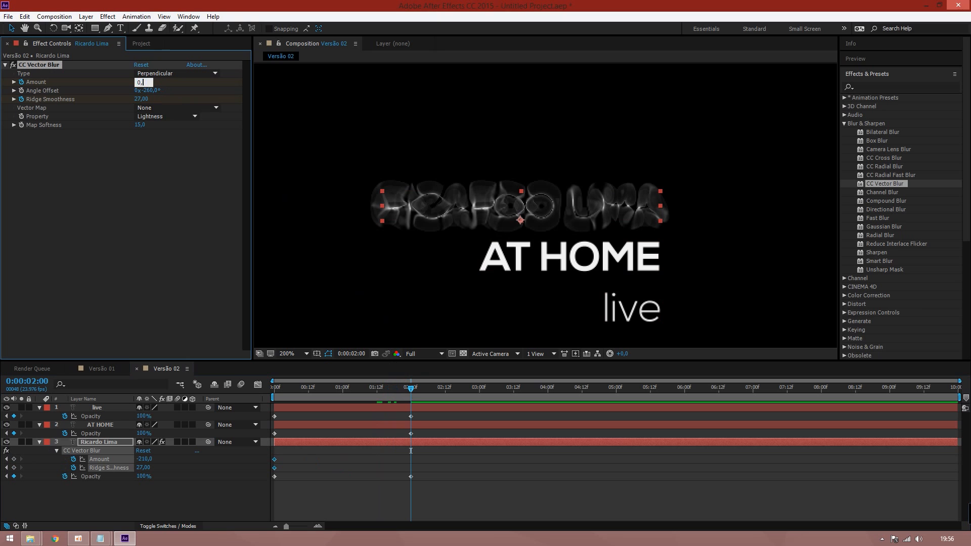
pyautogui.write('0')
pyautogui.press('Tab')
pyautogui.write('0')
pyautogui.press('Tab')
pyautogui.write('0')
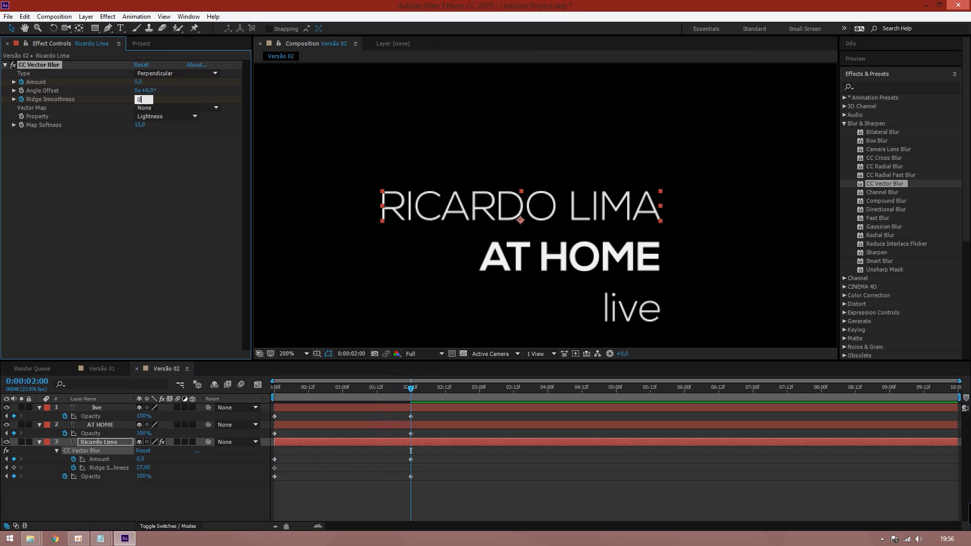
pyautogui.press('Return')
# Add blur keyframes at 1:16, then delete them, keeping only the start and 2-second keys
pyautogui.moveTo(411, 394); pyautogui.dragTo(387, 400)
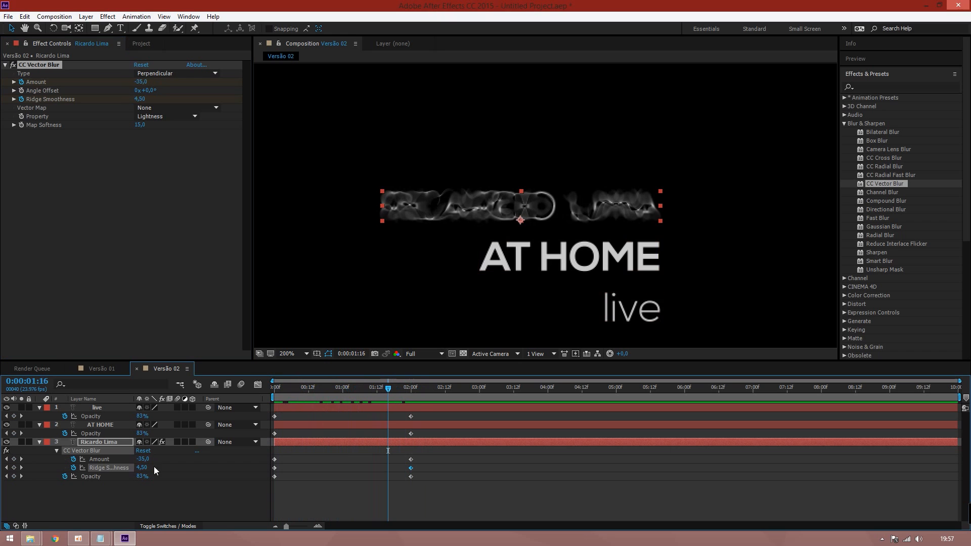
pyautogui.click(14, 468)
pyautogui.click(14, 460)
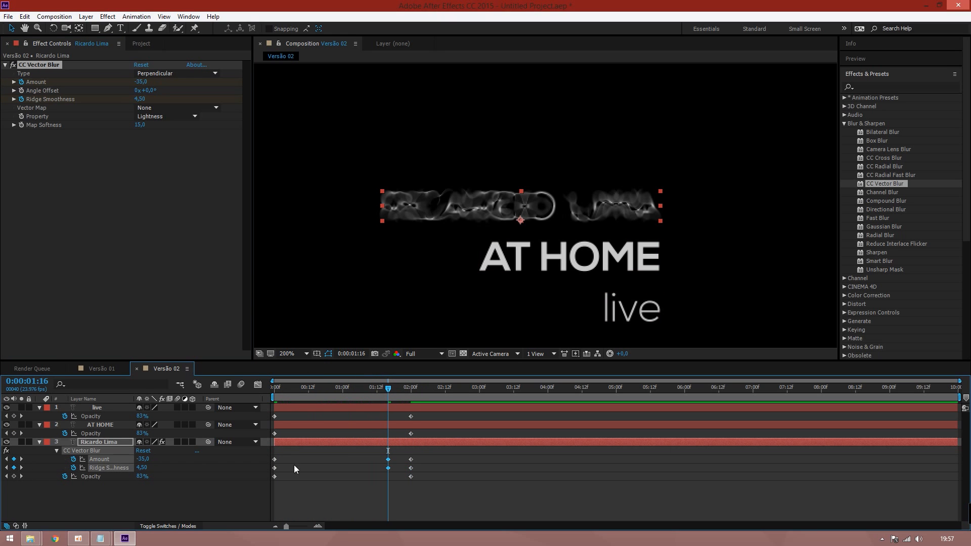
pyautogui.moveTo(270, 456); pyautogui.dragTo(280, 470)
pyautogui.moveTo(378, 451); pyautogui.dragTo(392, 467)
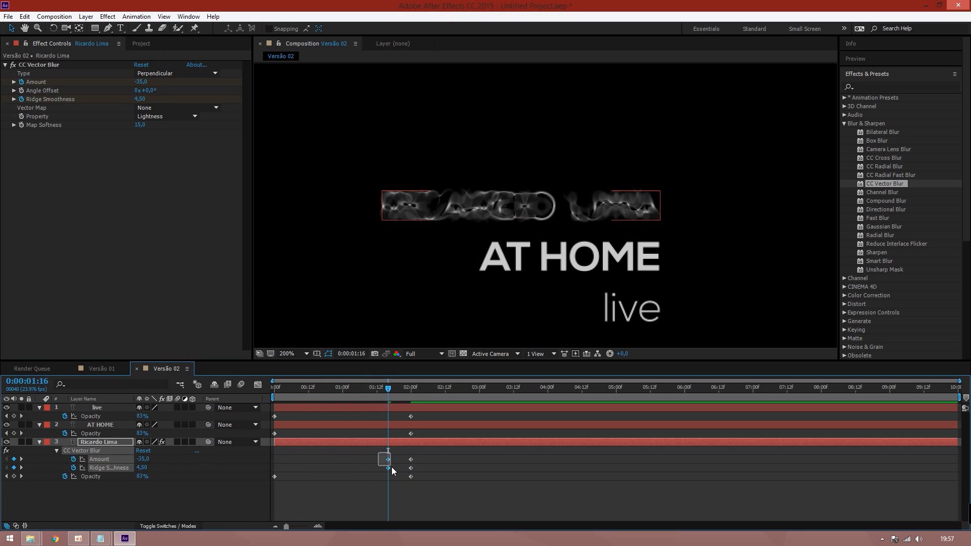
pyautogui.press('Delete')
pyautogui.moveTo(290, 384); pyautogui.dragTo(266, 413)
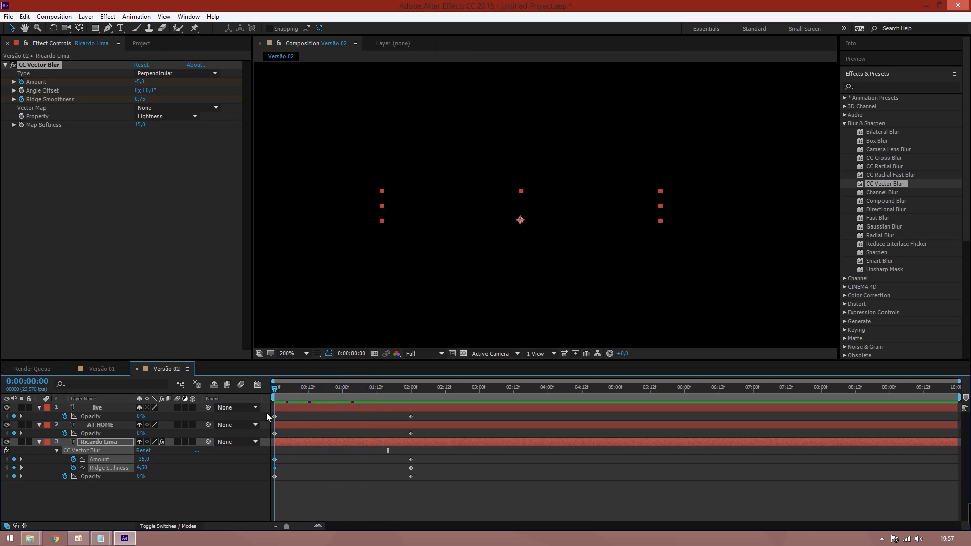
# Keyframe the Angle Offset, raising it to 139° at the 2-second mark
pyautogui.click(21, 90)
pyautogui.click(409, 403)
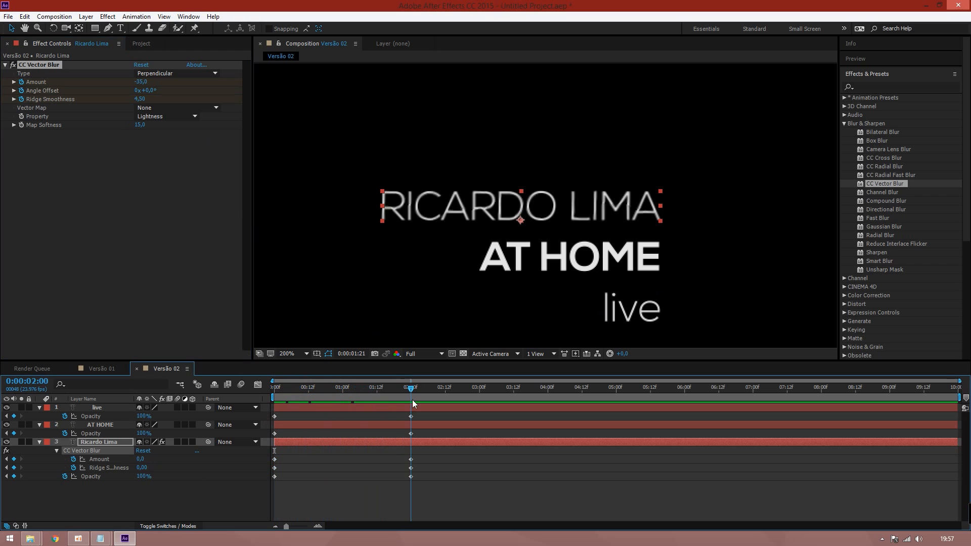
pyautogui.moveTo(151, 96); pyautogui.dragTo(213, 89)
pyautogui.moveTo(405, 392); pyautogui.dragTo(268, 390)
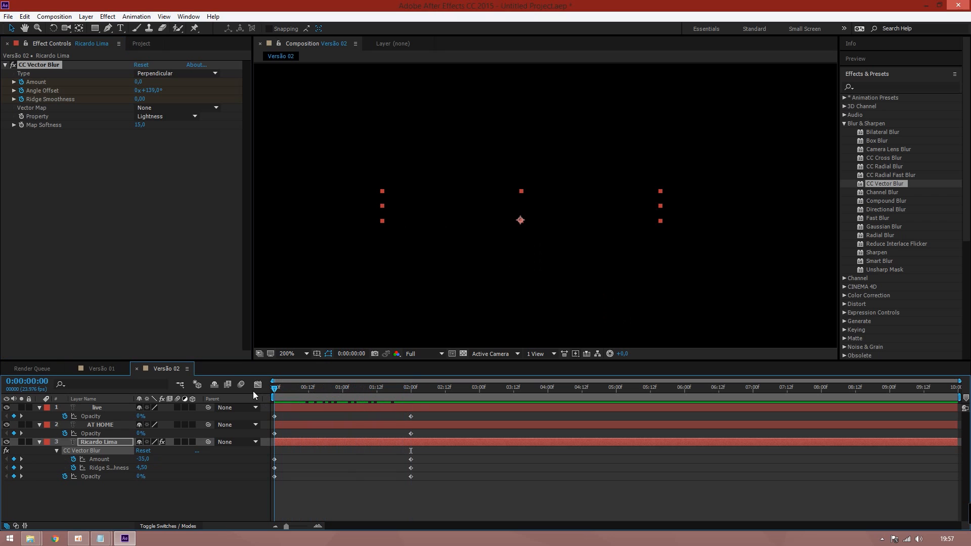
# Raise the starting blur Amount to 315 and switch the Angle Offset animation off again
pyautogui.moveTo(146, 80); pyautogui.dragTo(96, 84)
pyautogui.moveTo(276, 393); pyautogui.dragTo(380, 381)
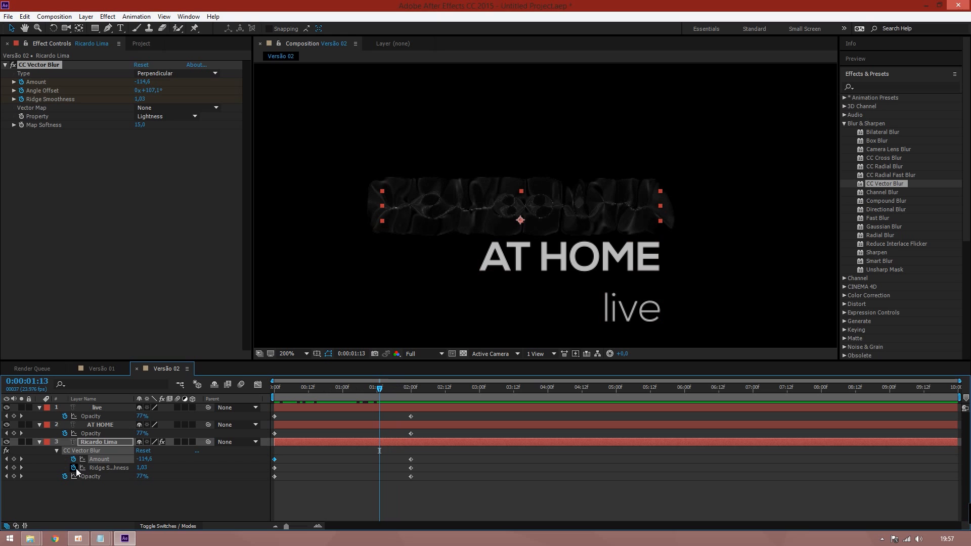
pyautogui.click(22, 91)
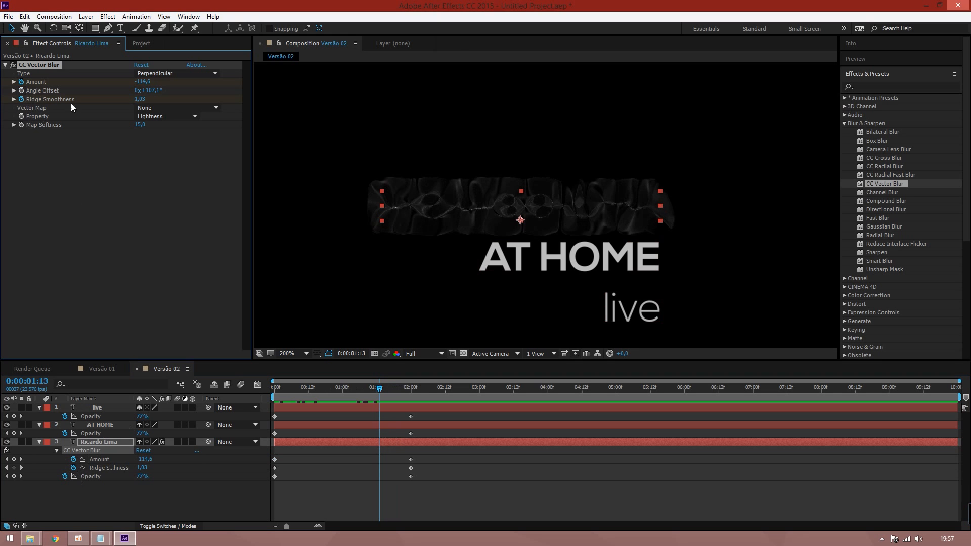
pyautogui.moveTo(380, 388); pyautogui.dragTo(418, 389)
pyautogui.moveTo(394, 389); pyautogui.dragTo(379, 390)
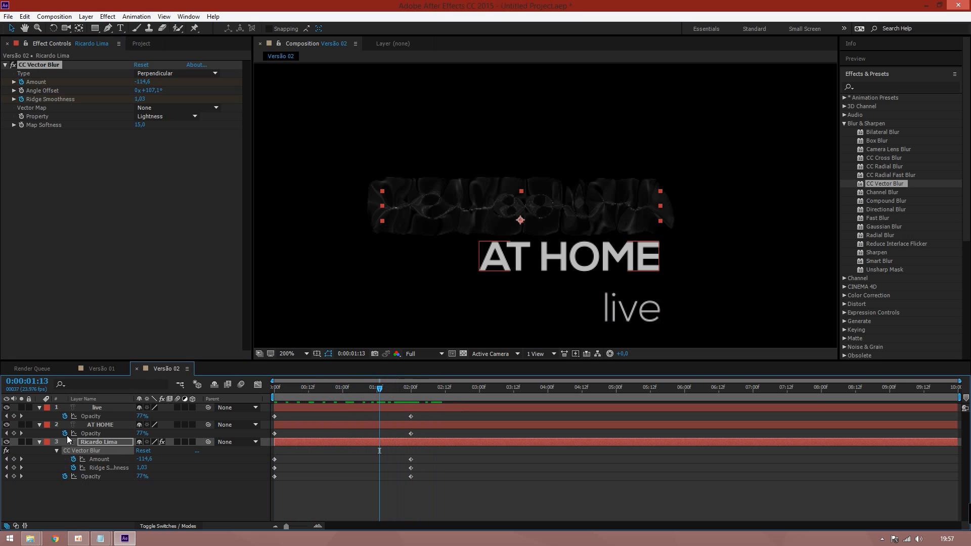
pyautogui.click(48, 74)
pyautogui.click(47, 69)
pyautogui.press('Delete')
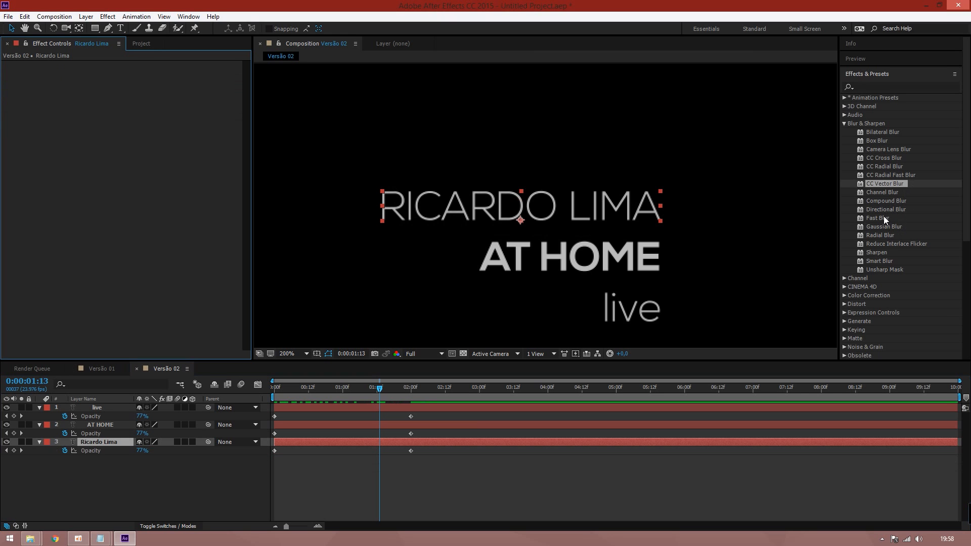
pyautogui.moveTo(891, 208); pyautogui.dragTo(505, 204)
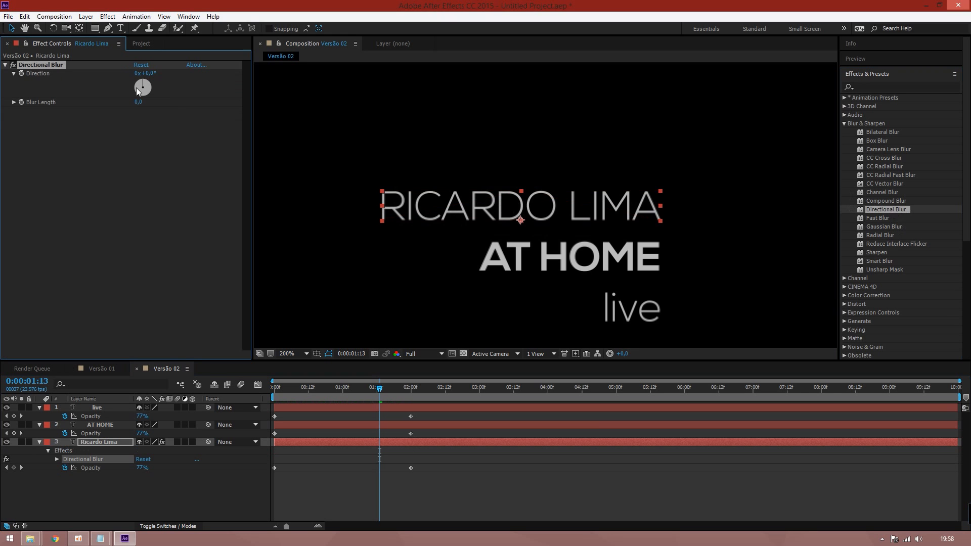
pyautogui.moveTo(139, 102); pyautogui.dragTo(211, 102)
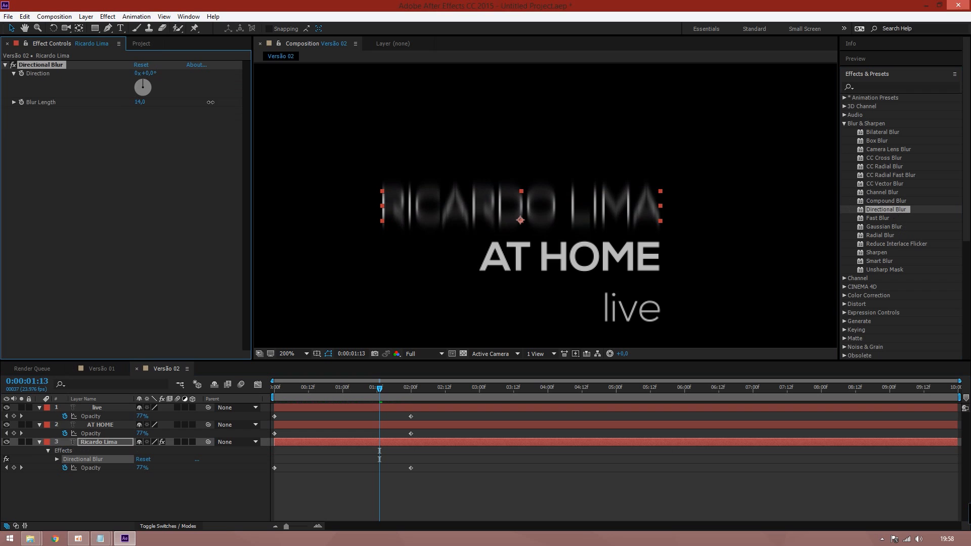
pyautogui.moveTo(152, 85)
pyautogui.mouseDown()
pyautogui.moveTo(171, 93)
pyautogui.moveTo(159, 108)
pyautogui.moveTo(113, 94)
pyautogui.moveTo(113, 105)
pyautogui.moveTo(193, 108)
pyautogui.moveTo(101, 112)
pyautogui.moveTo(135, 87)
pyautogui.mouseUp()
# Set the blur Direction to 270° and keyframe Blur Length 67 at the start
pyautogui.click(155, 72)
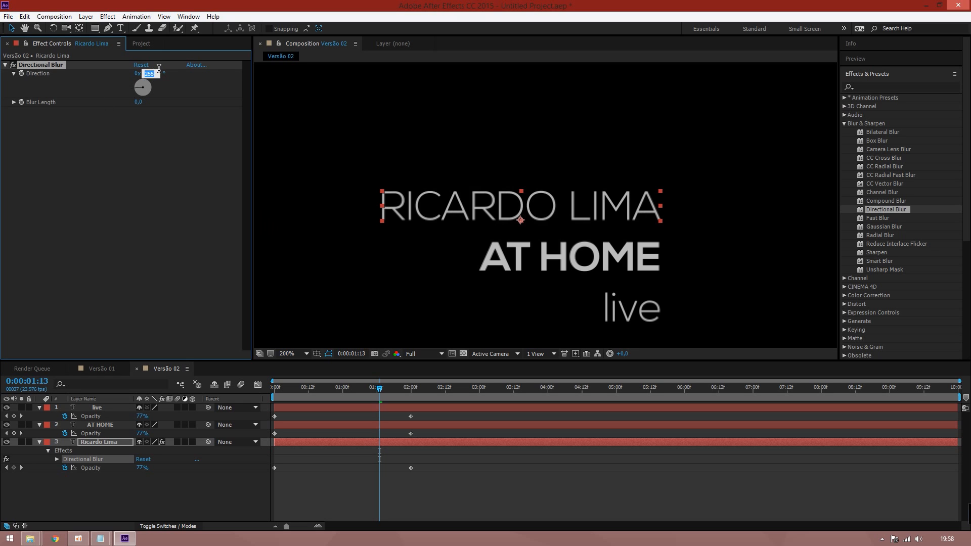
pyautogui.write('270')
pyautogui.press('Return')
pyautogui.moveTo(139, 107); pyautogui.dragTo(173, 105)
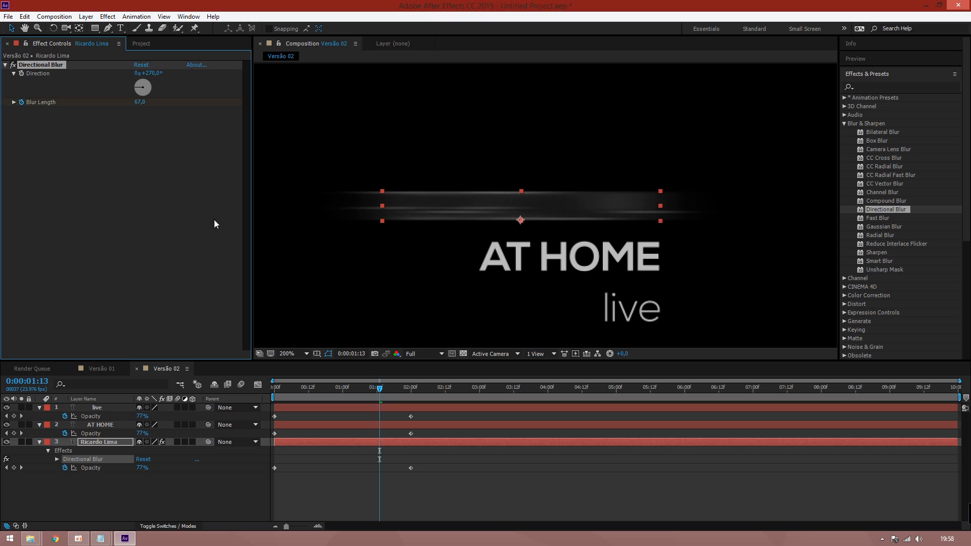
pyautogui.press('u')
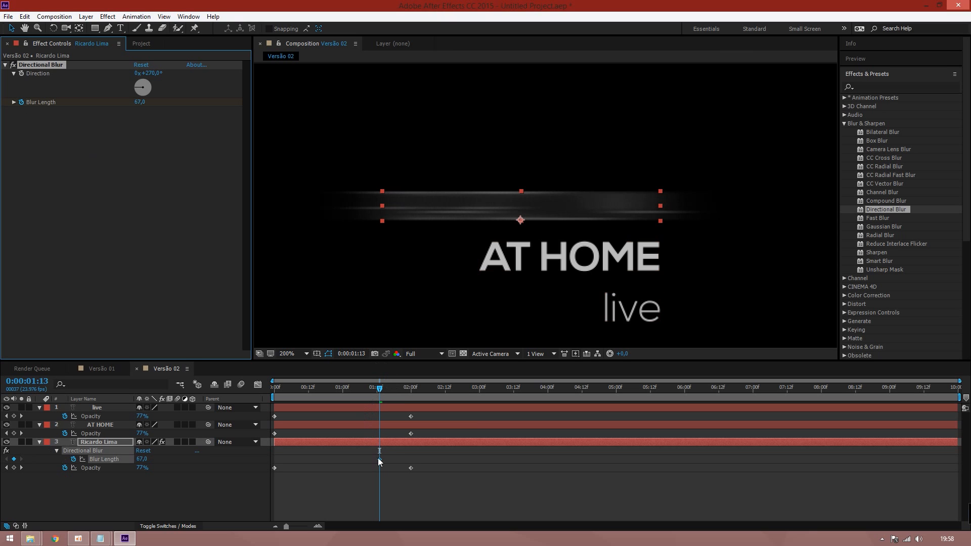
pyautogui.moveTo(374, 457); pyautogui.dragTo(274, 461)
# Keyframe Blur Length 0 at 2 seconds with Easy Ease (F9), and add a Blur Length expression
pyautogui.click(411, 396)
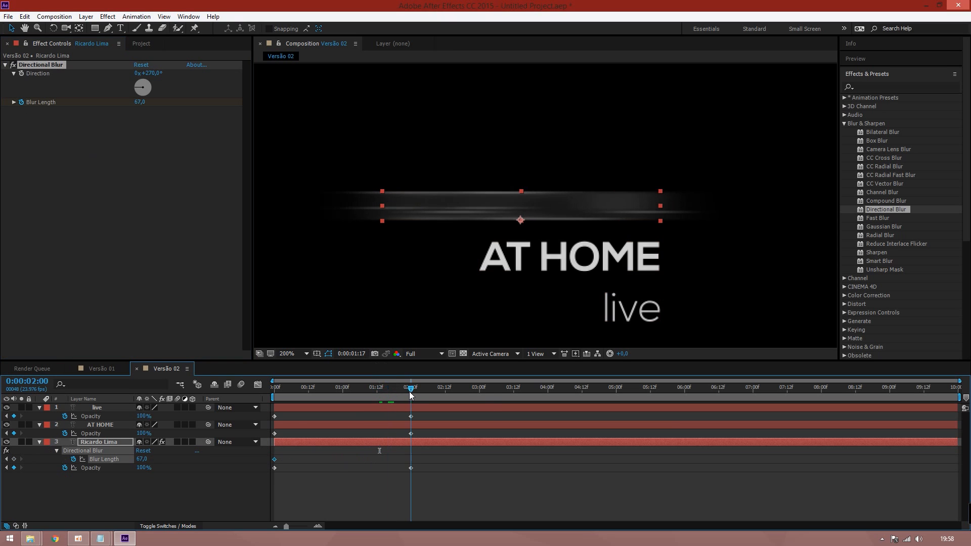
pyautogui.moveTo(143, 461); pyautogui.dragTo(88, 462)
pyautogui.click(143, 460)
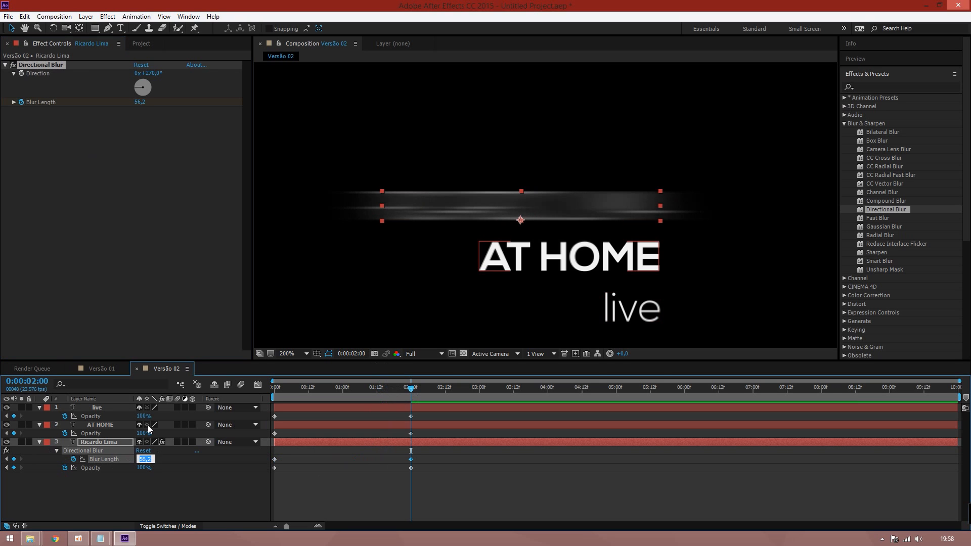
pyautogui.write('00')
pyautogui.press('Return')
pyautogui.moveTo(284, 389); pyautogui.dragTo(433, 388)
pyautogui.moveTo(422, 449); pyautogui.dragTo(399, 459)
pyautogui.press('F9')
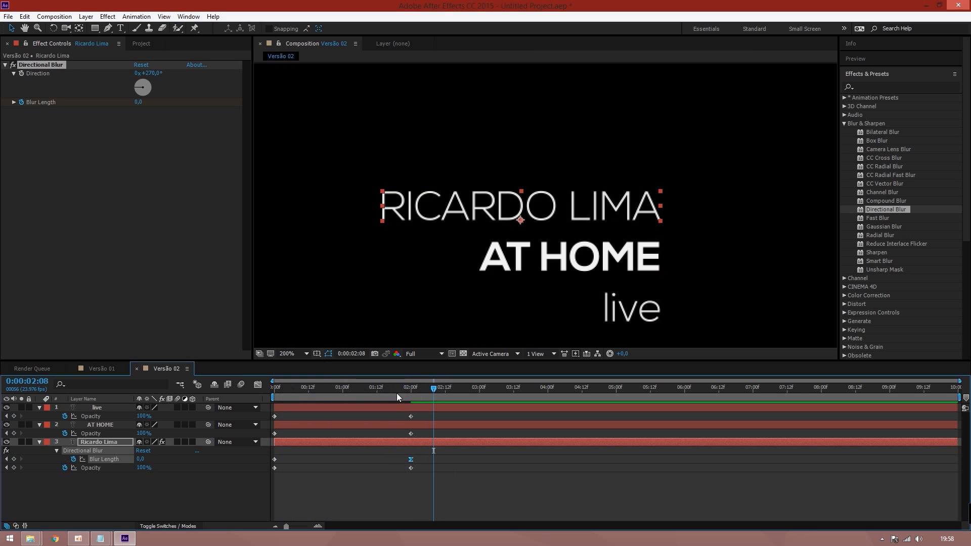
pyautogui.moveTo(400, 383)
pyautogui.mouseDown()
pyautogui.moveTo(353, 387)
pyautogui.moveTo(414, 390)
pyautogui.mouseUp()
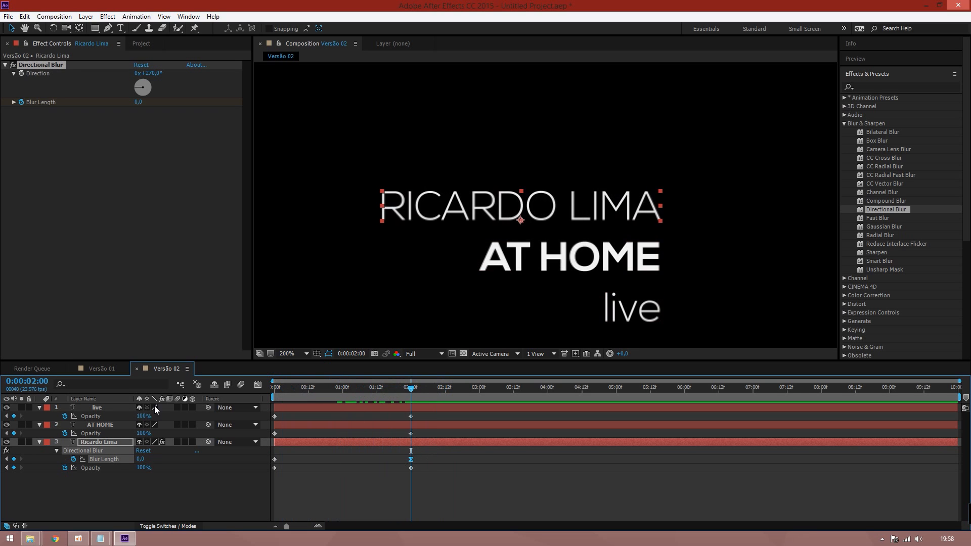
pyautogui.keyDown('alt'); pyautogui.click(73, 459); pyautogui.keyUp('alt')
# Write the Blur Length expression x= wiggle(1,x) and commit it, producing an expression error
pyautogui.write('wi')
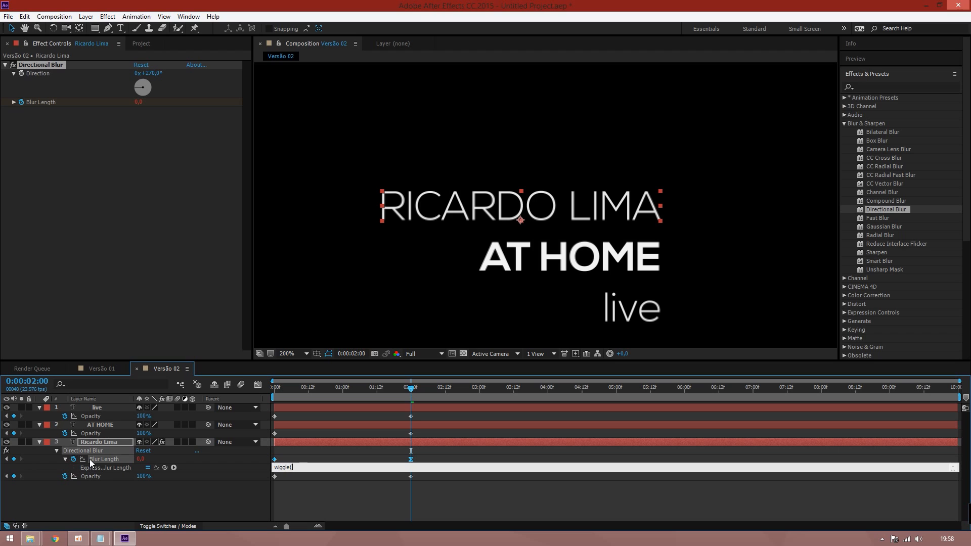
pyautogui.write('ggle(1')
pyautogui.click(275, 467)
pyautogui.write('x+')
pyautogui.press('BackSpace')
pyautogui.press('BackSpace')
pyautogui.moveTo(842, 472); pyautogui.dragTo(842, 500)
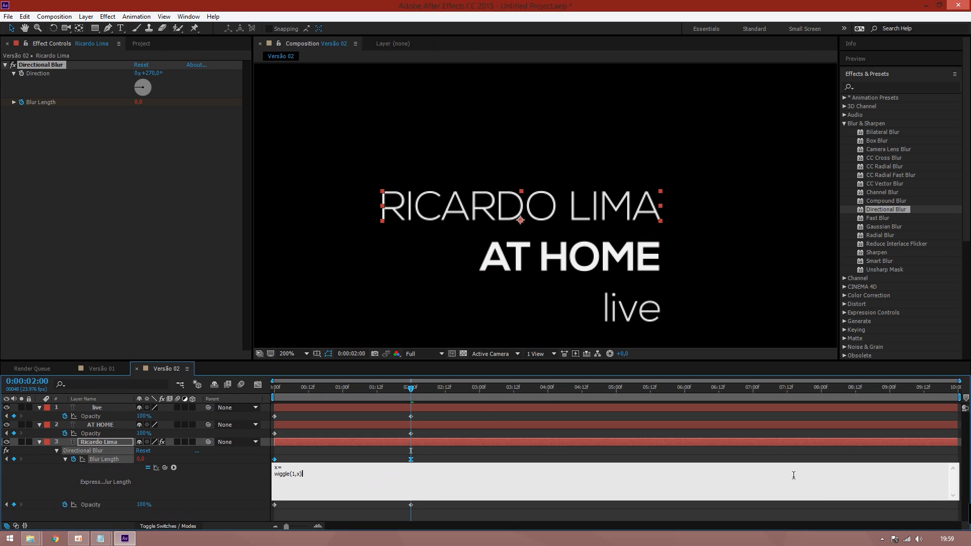
pyautogui.click(864, 85)
pyautogui.write('slid')
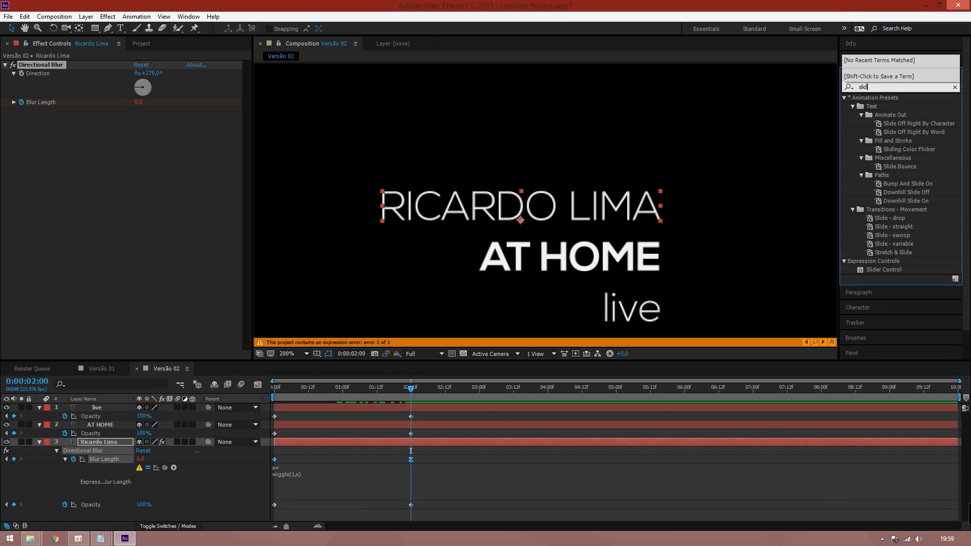
pyautogui.write('er')
pyautogui.moveTo(884, 108); pyautogui.dragTo(134, 458)
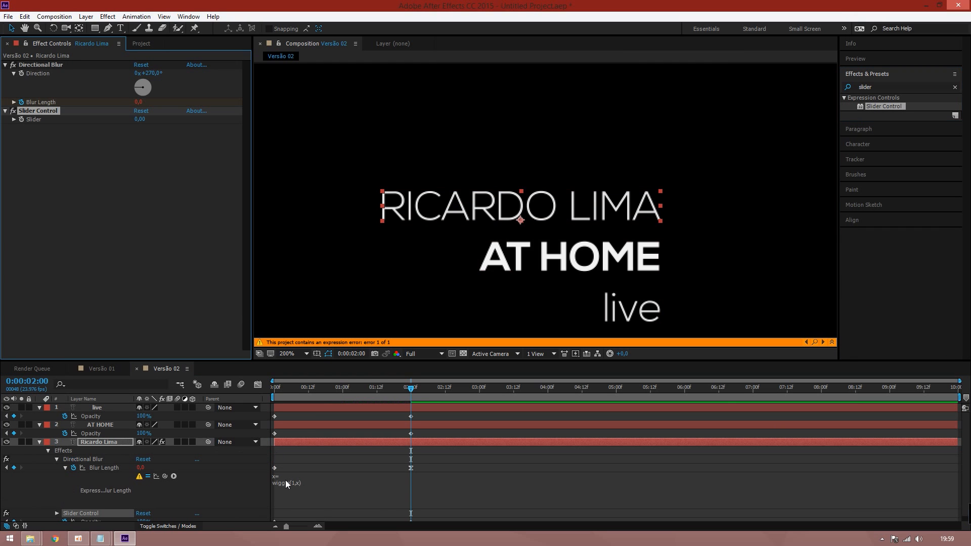
pyautogui.doubleClick(285, 481)
pyautogui.moveTo(164, 476); pyautogui.dragTo(33, 119)
pyautogui.click(159, 235)
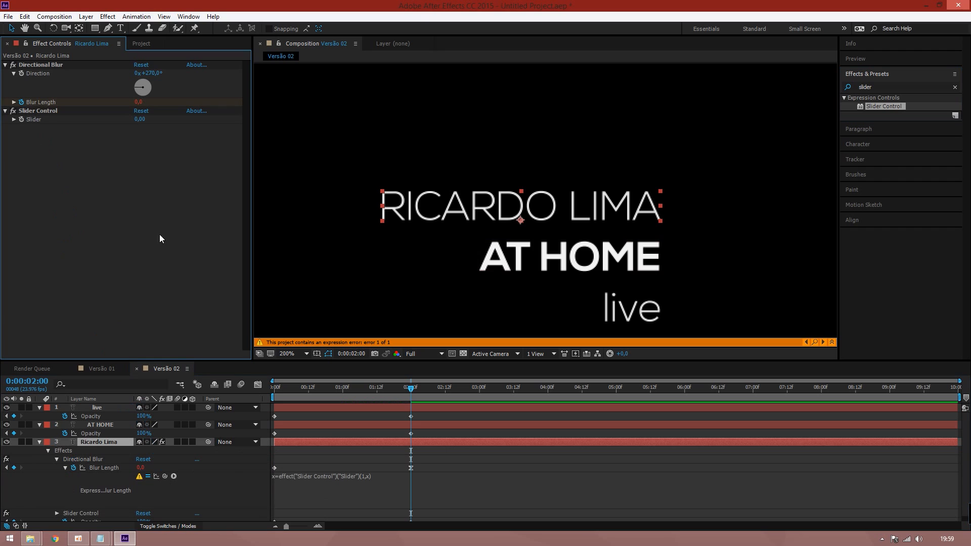
# Clear the old Blur Length expression and start a fresh one
pyautogui.click(352, 486)
pyautogui.click(391, 479)
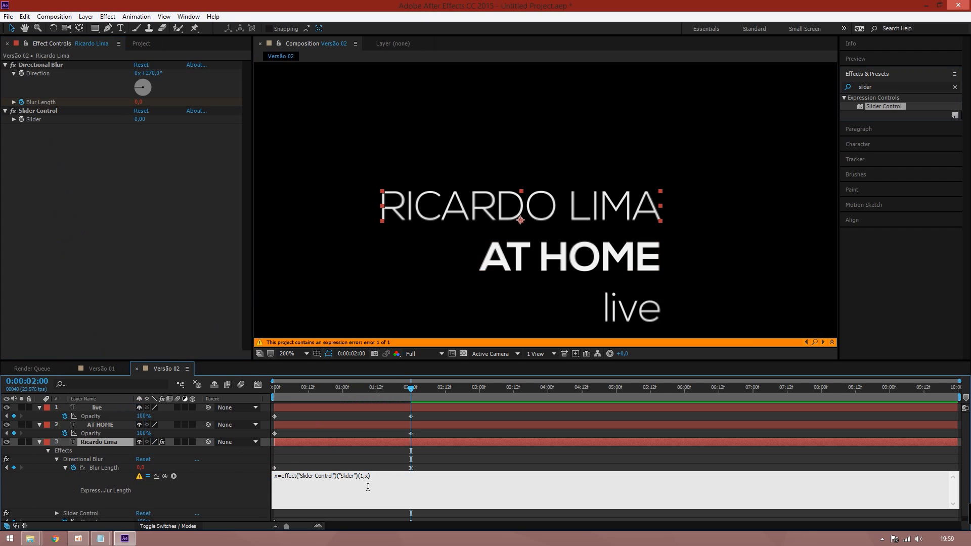
pyautogui.click(380, 479)
pyautogui.click(399, 434)
pyautogui.click(330, 476)
pyautogui.hotkey('ctrl', 'c')
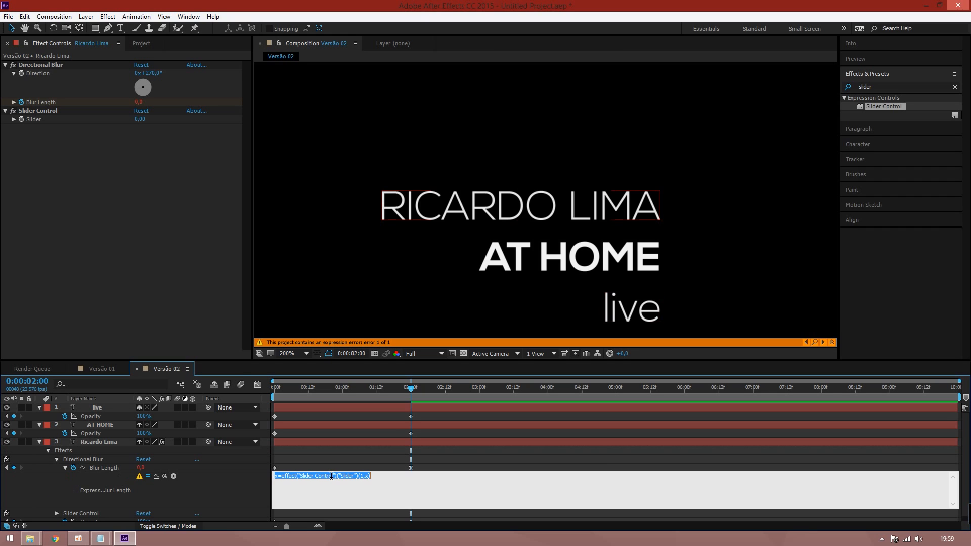
pyautogui.press('BackSpace')
pyautogui.click(57, 486)
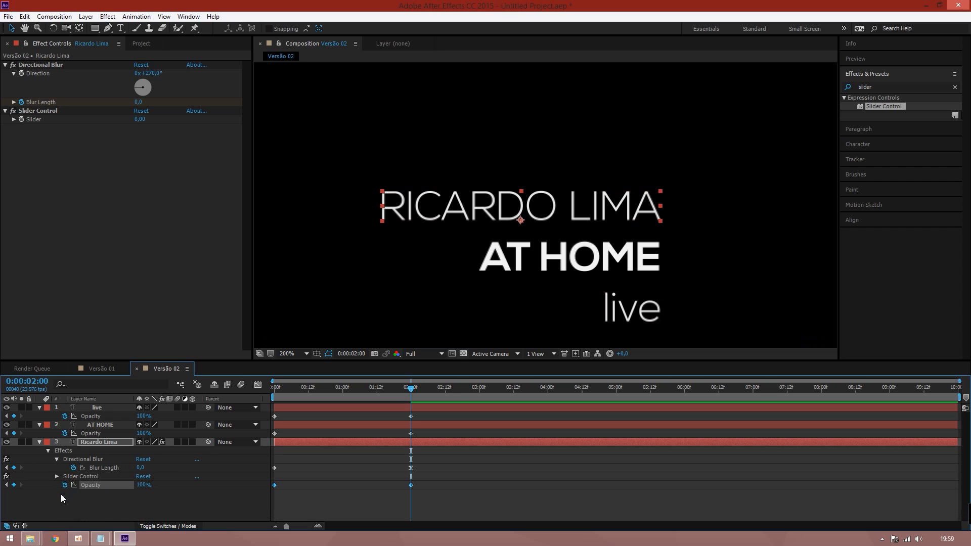
pyautogui.keyDown('alt'); pyautogui.click(73, 468); pyautogui.keyUp('alt')
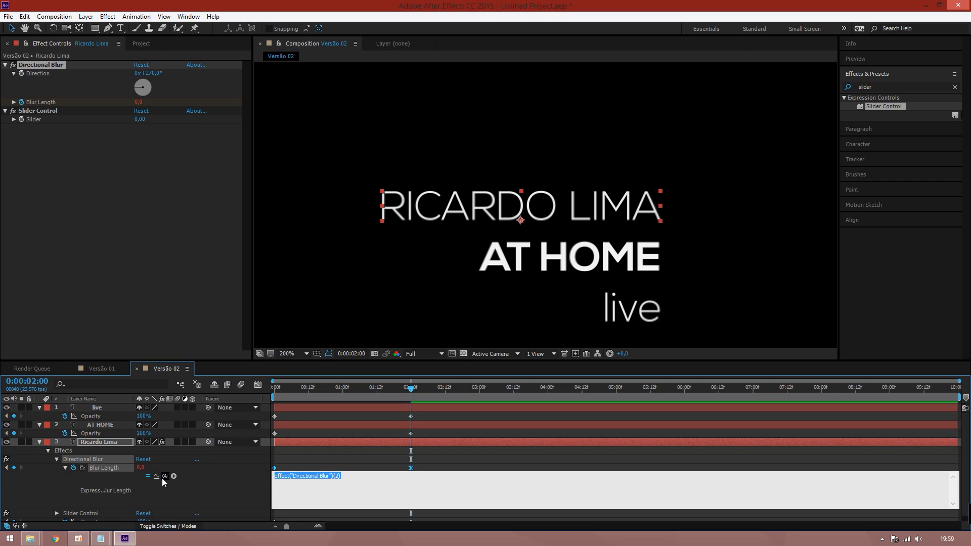
# Write x=effect("Slider Control")("Slider"); with wiggle(1,X) on a second line
pyautogui.write('x+')
pyautogui.hotkey('ctrl', 'v')
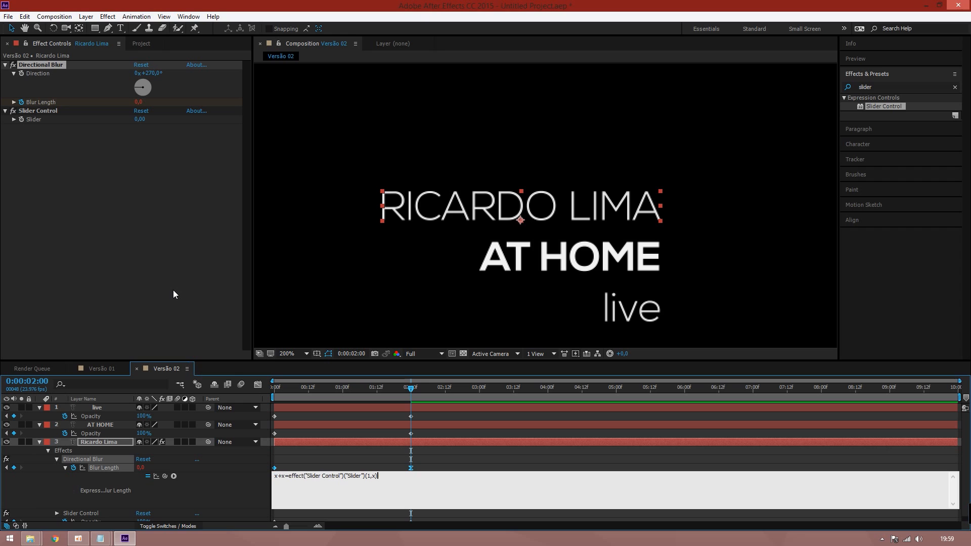
pyautogui.hotkey('ctrl', 'a')
pyautogui.write('x=')
pyautogui.moveTo(165, 476); pyautogui.dragTo(38, 120)
pyautogui.write(';')
pyautogui.press('Return')
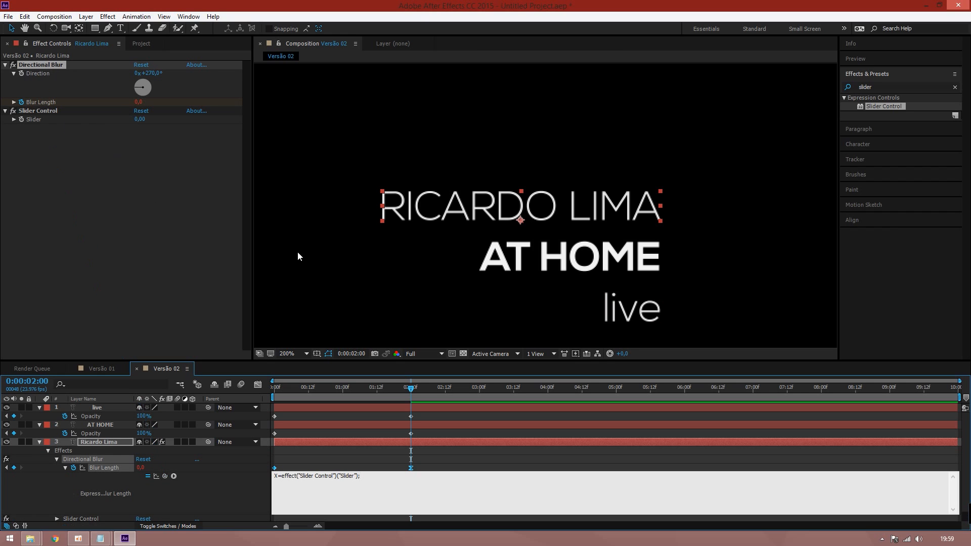
pyautogui.write('wiggle(1,x')
pyautogui.press('BackSpace')
pyautogui.write('X')
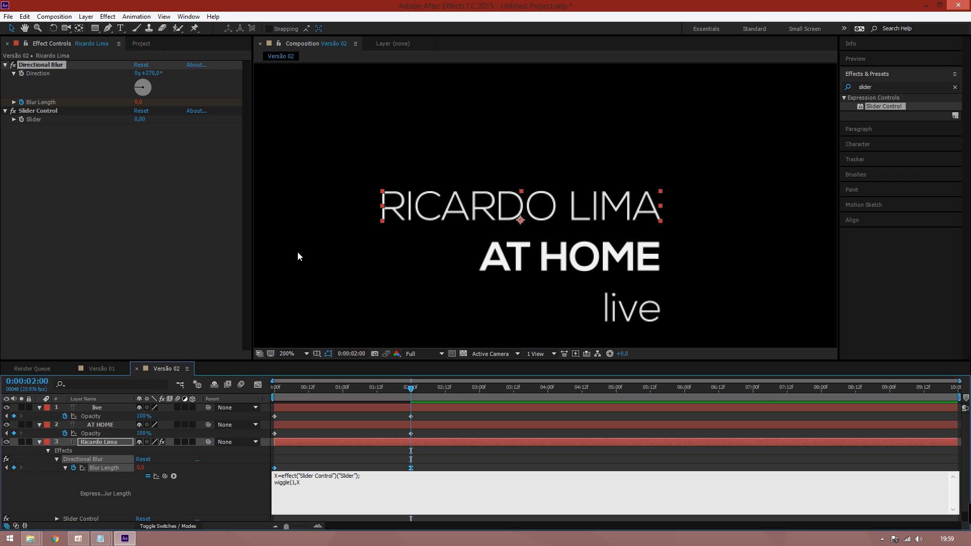
pyautogui.write(')')
# Commit the wiggle expression and raise the Slider Control value to 285
pyautogui.click(229, 464)
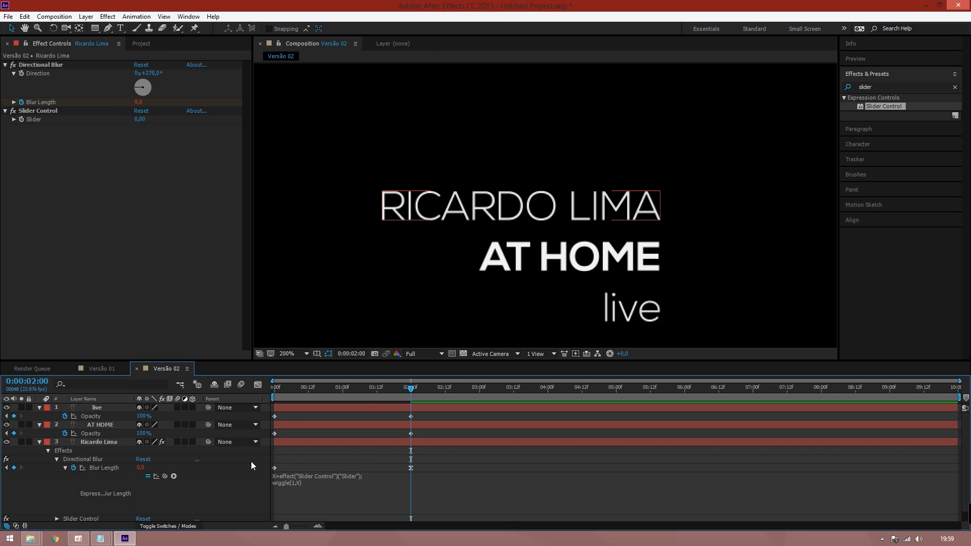
pyautogui.moveTo(275, 388); pyautogui.dragTo(411, 387)
pyautogui.moveTo(142, 119); pyautogui.dragTo(158, 121)
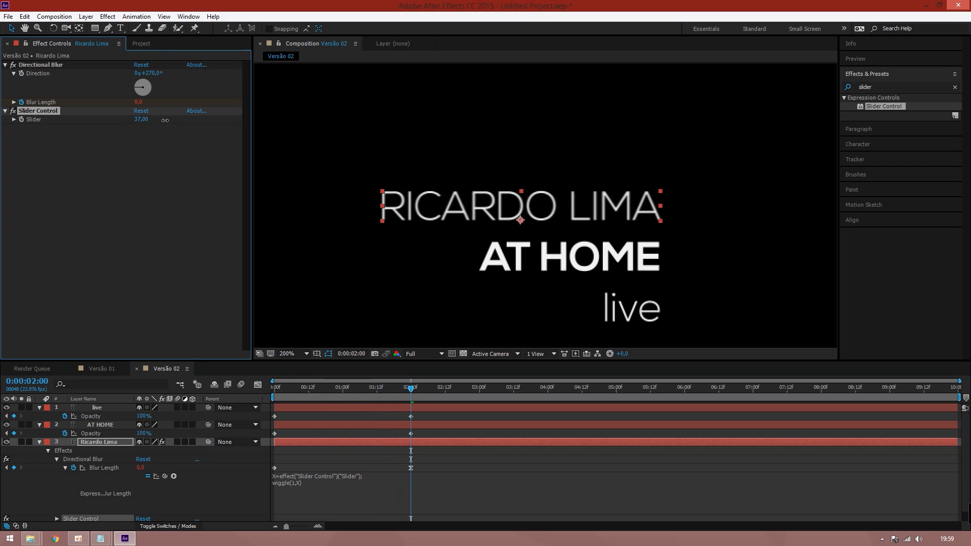
pyautogui.moveTo(393, 387); pyautogui.dragTo(320, 381)
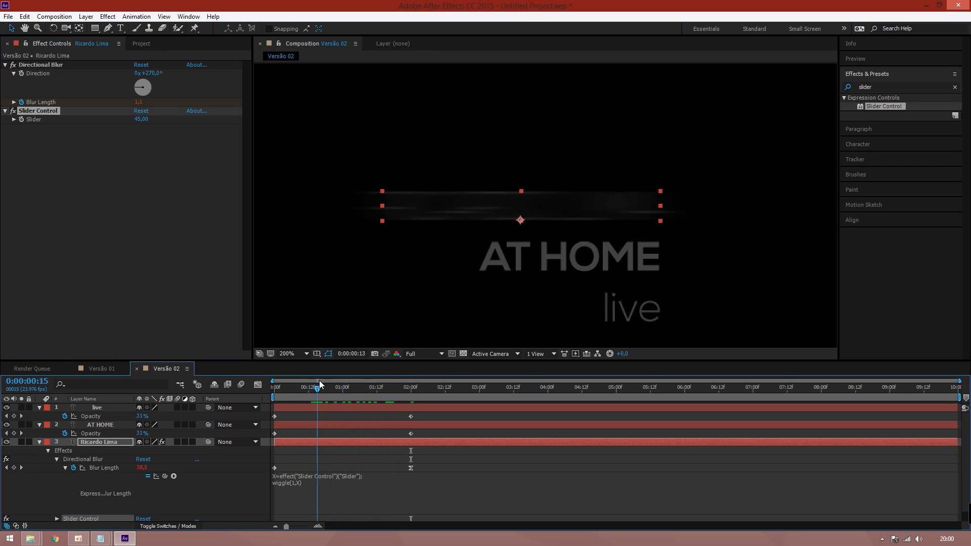
pyautogui.moveTo(142, 119); pyautogui.dragTo(411, 389)
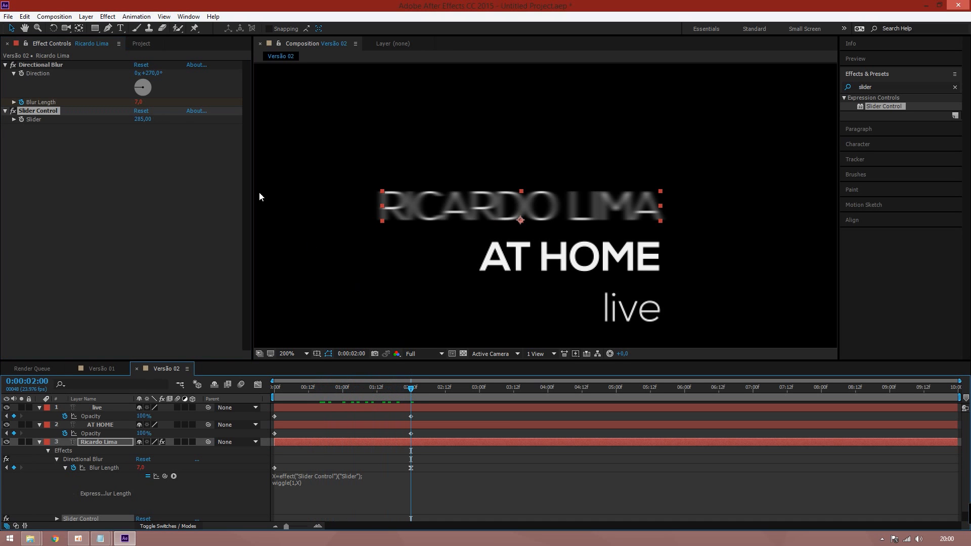
# Keyframe the Slider at 285 from the start of the composition
pyautogui.click(22, 119)
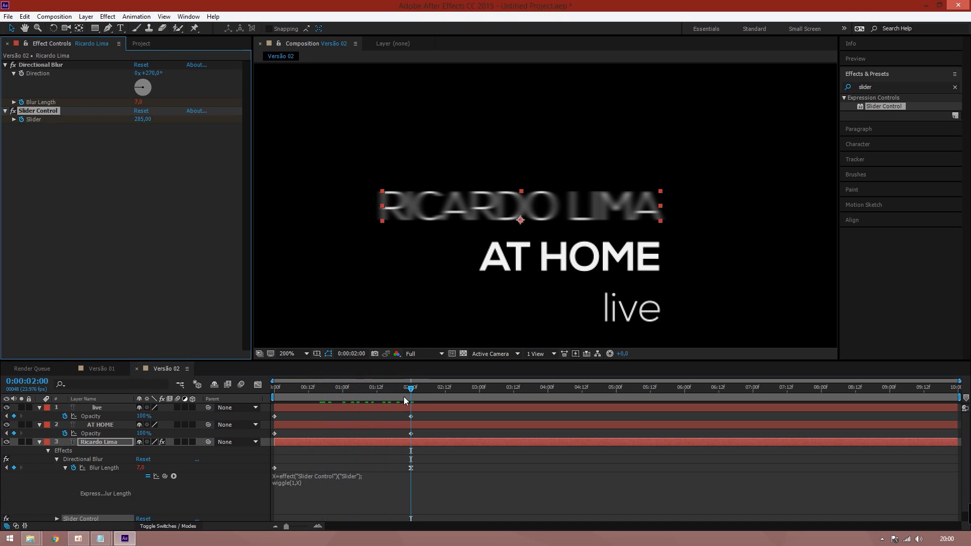
pyautogui.press('Home')
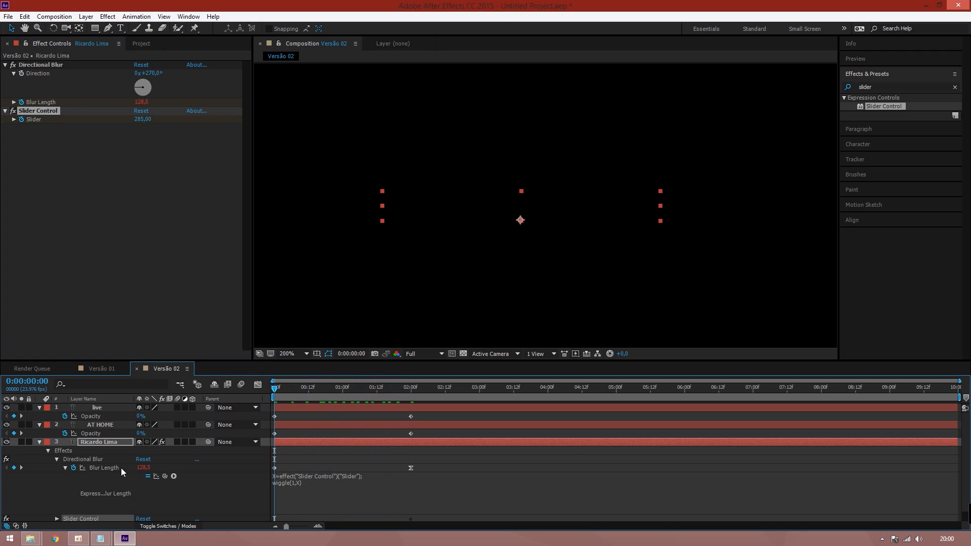
pyautogui.press('u')
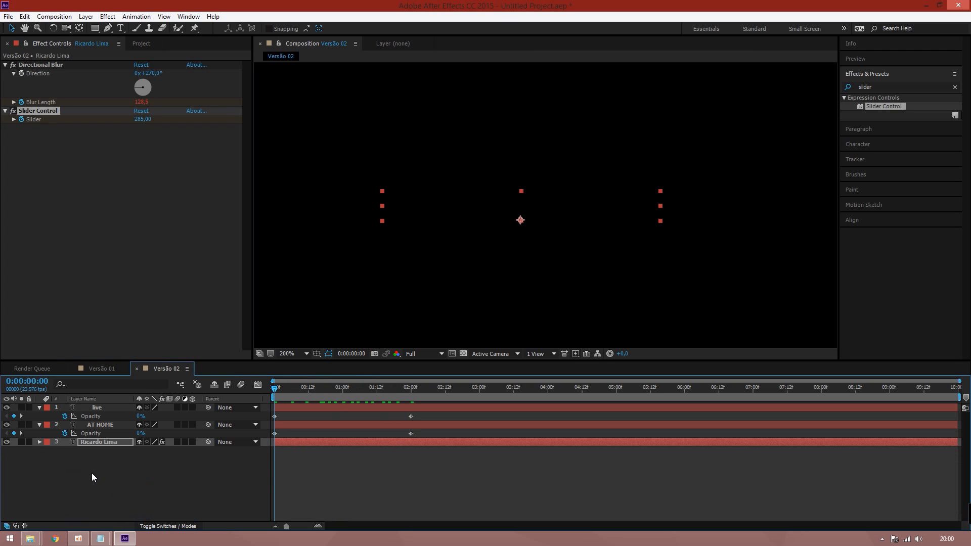
pyautogui.click(13, 476)
pyautogui.moveTo(275, 389); pyautogui.dragTo(410, 394)
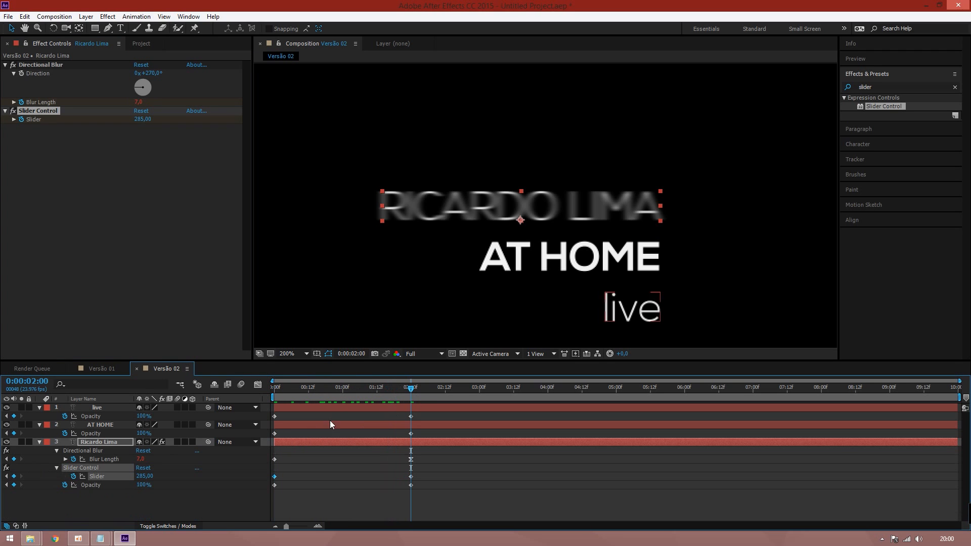
# Set the Slider value to 0 at 2:00 and preview the title animation
pyautogui.moveTo(135, 476); pyautogui.dragTo(84, 478)
pyautogui.click(141, 477)
pyautogui.write('0')
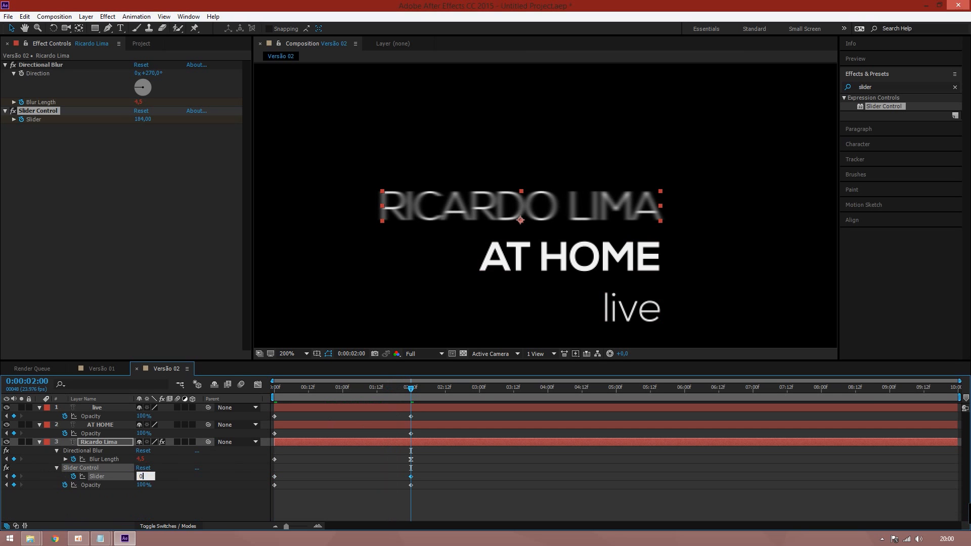
pyautogui.press('Return')
pyautogui.press('space')
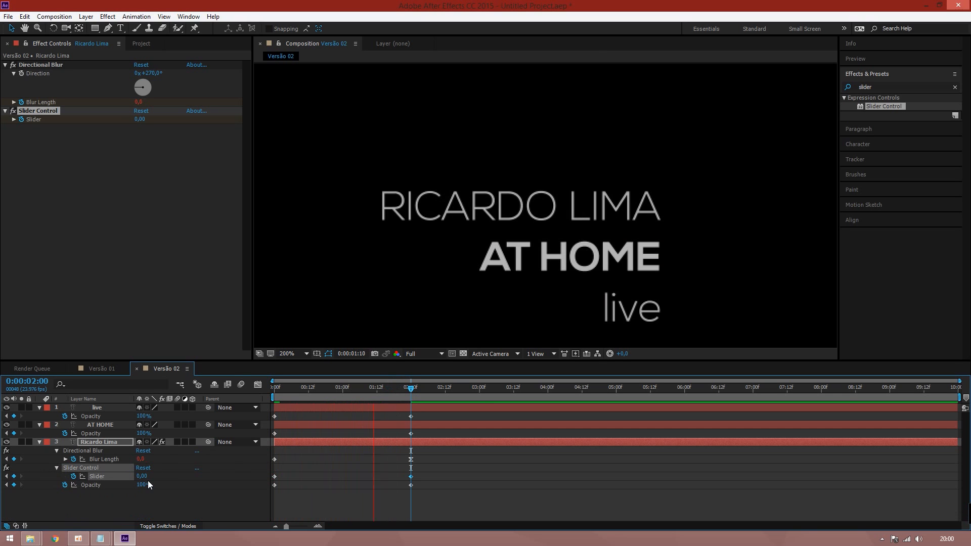
pyautogui.press('space')
# Move the ending Slider keyframe later, to about 6:00, and preview the slower blur fade
pyautogui.moveTo(369, 392); pyautogui.dragTo(411, 385)
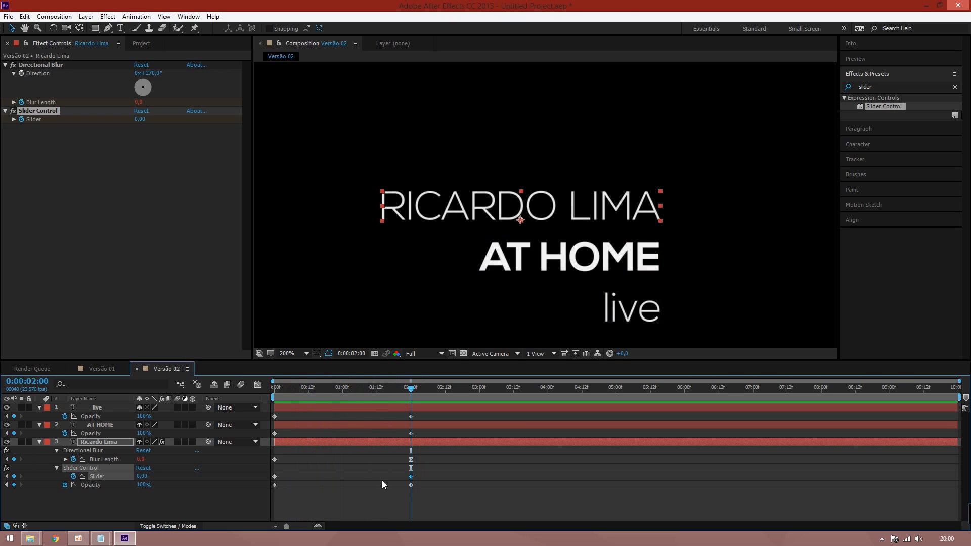
pyautogui.moveTo(413, 477); pyautogui.dragTo(431, 476)
pyautogui.moveTo(411, 477)
pyautogui.mouseDown()
pyautogui.moveTo(487, 481)
pyautogui.moveTo(453, 475)
pyautogui.moveTo(488, 476)
pyautogui.moveTo(466, 477)
pyautogui.mouseUp()
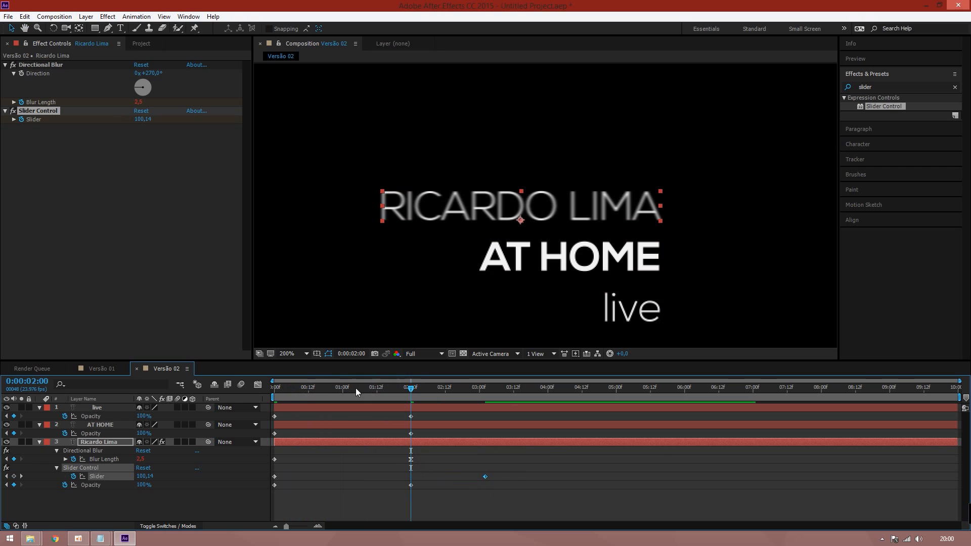
pyautogui.press('space')
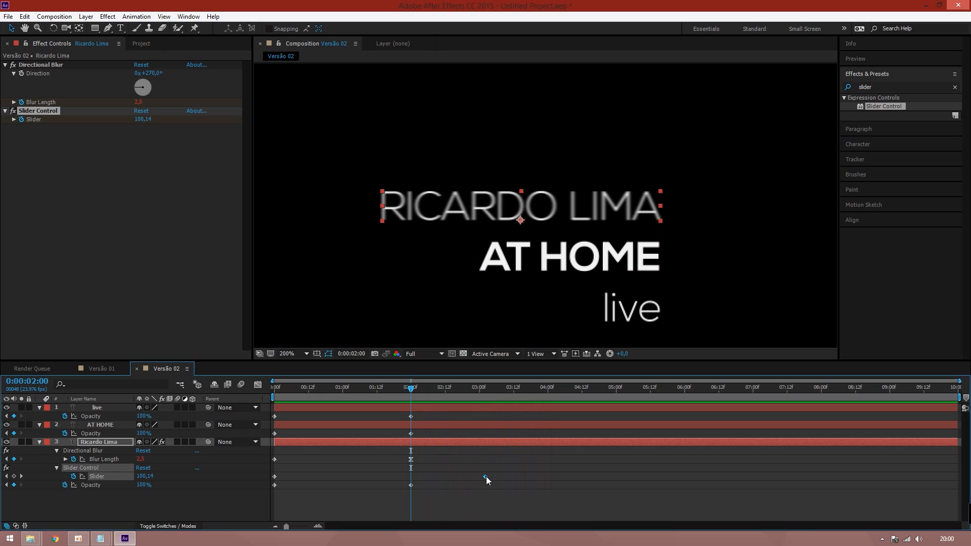
pyautogui.moveTo(485, 476); pyautogui.dragTo(691, 476)
pyautogui.press('space')
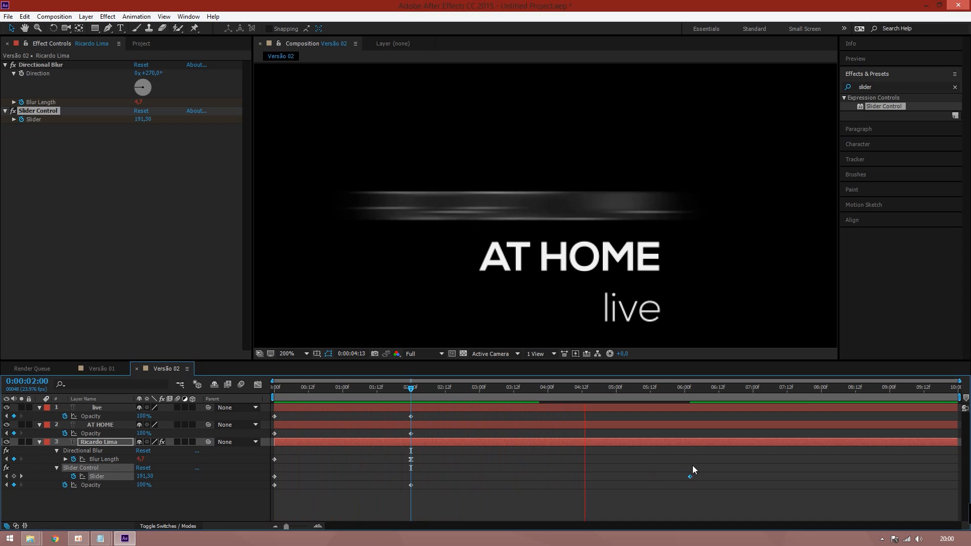
pyautogui.press('space')
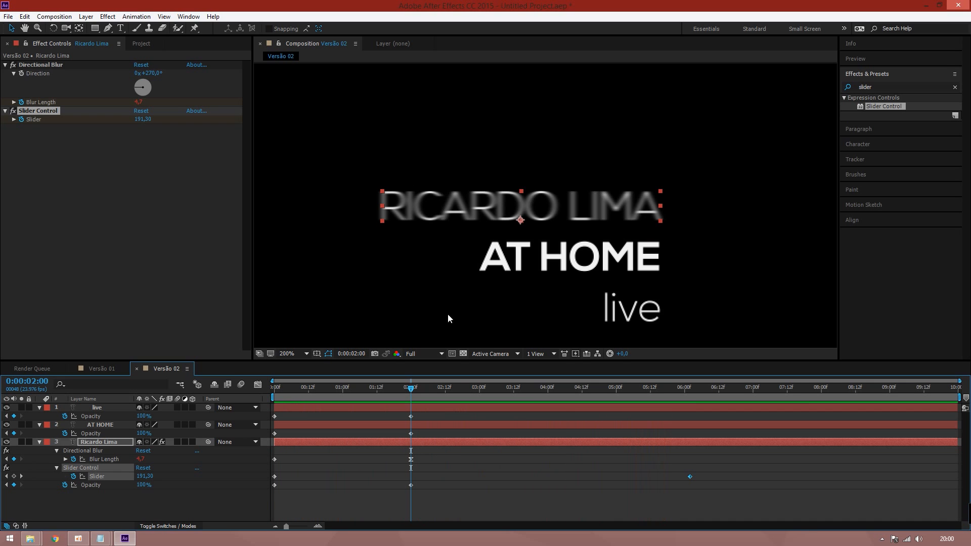
pyautogui.moveTo(417, 387); pyautogui.dragTo(434, 400)
pyautogui.moveTo(353, 421); pyautogui.dragTo(550, 390)
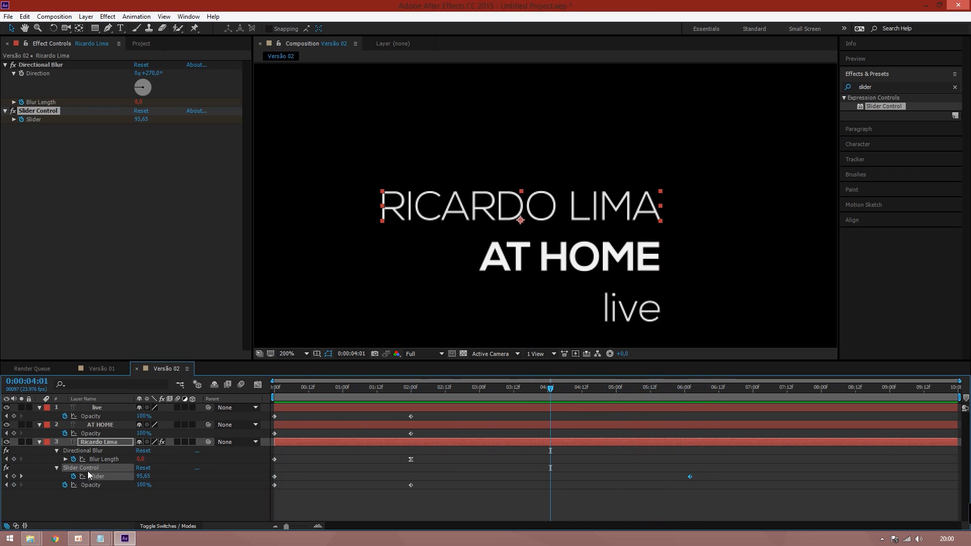
# Change the Blur Length wiggle frequency to 5 and preview the faster flicker
pyautogui.press('u')
pyautogui.press('u')
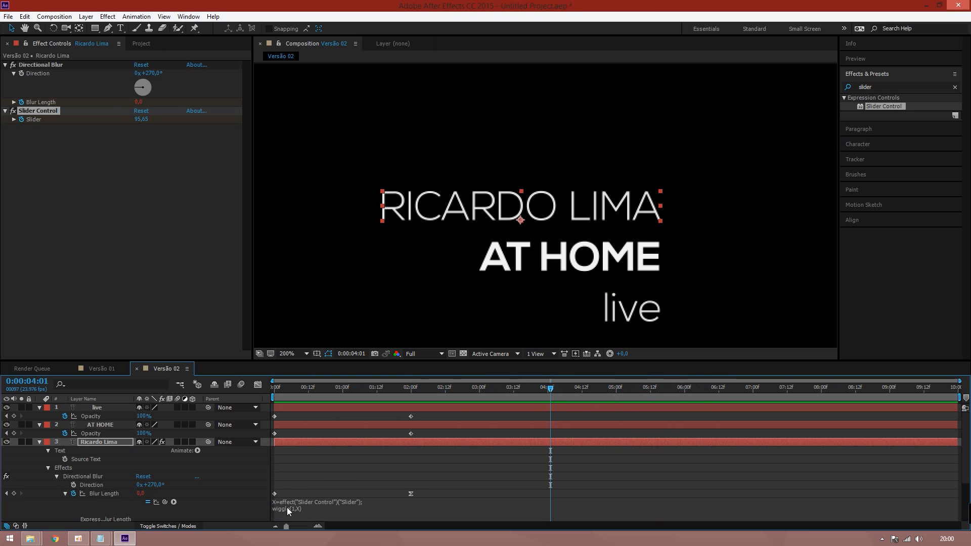
pyautogui.click(287, 508)
pyautogui.hotkey('shift', 'Left')
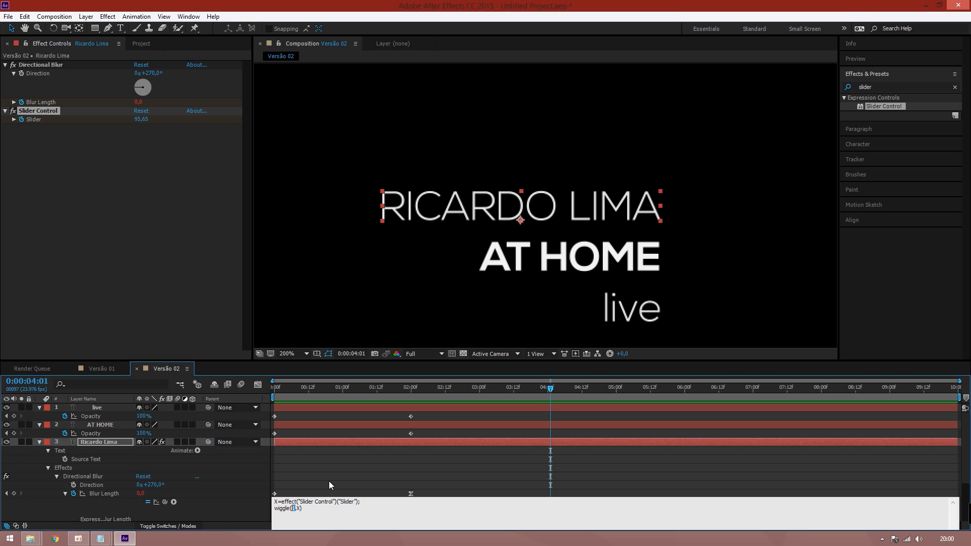
pyautogui.write('5')
pyautogui.click(222, 477)
pyautogui.press('space')
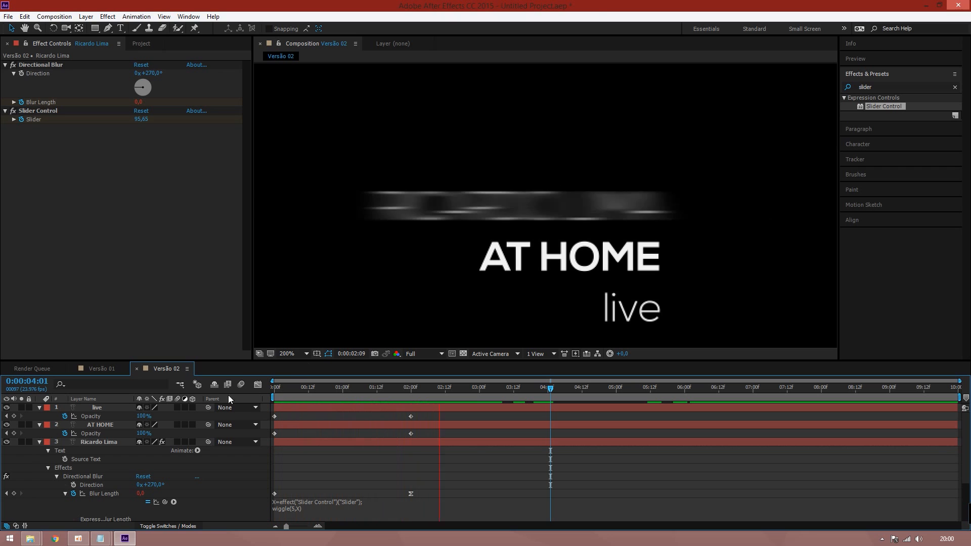
pyautogui.press('space')
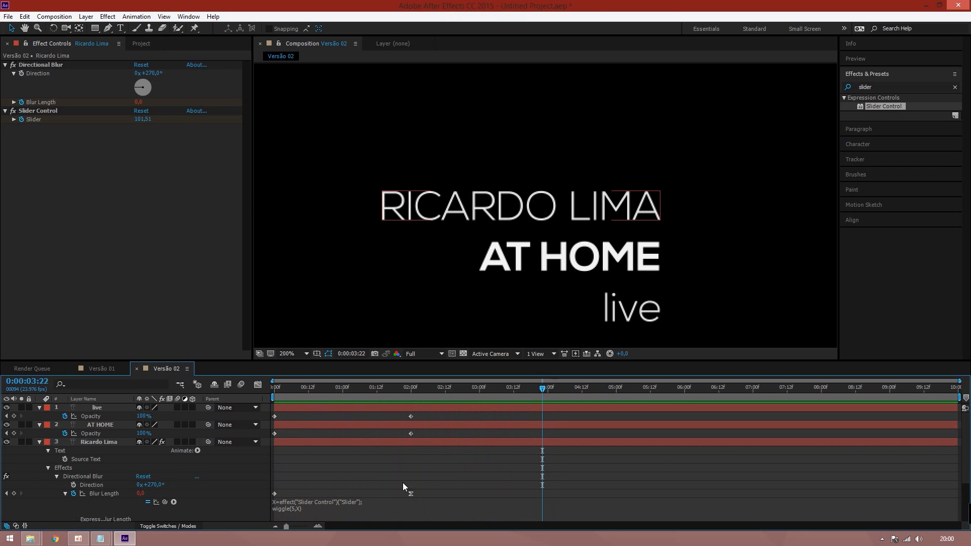
pyautogui.click(96, 443)
pyautogui.press('u')
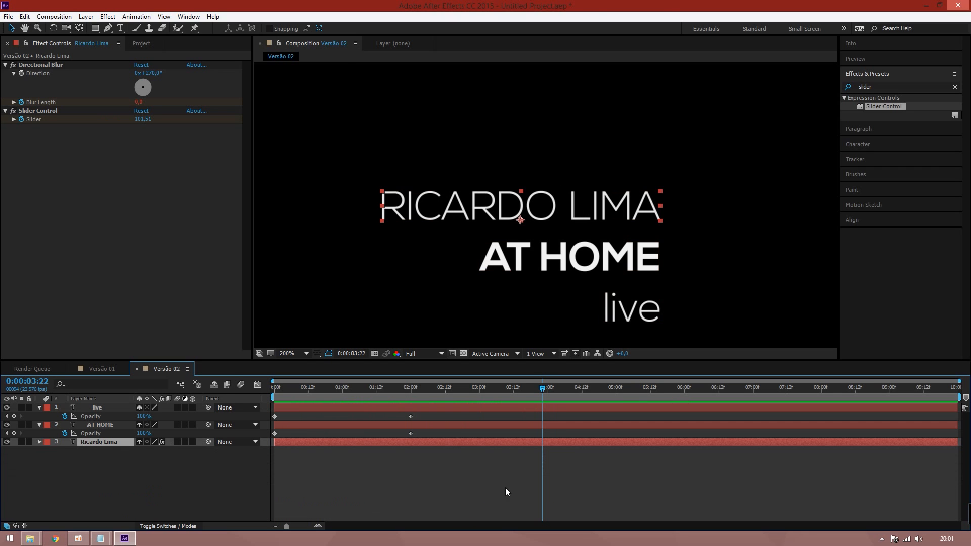
pyautogui.press('u')
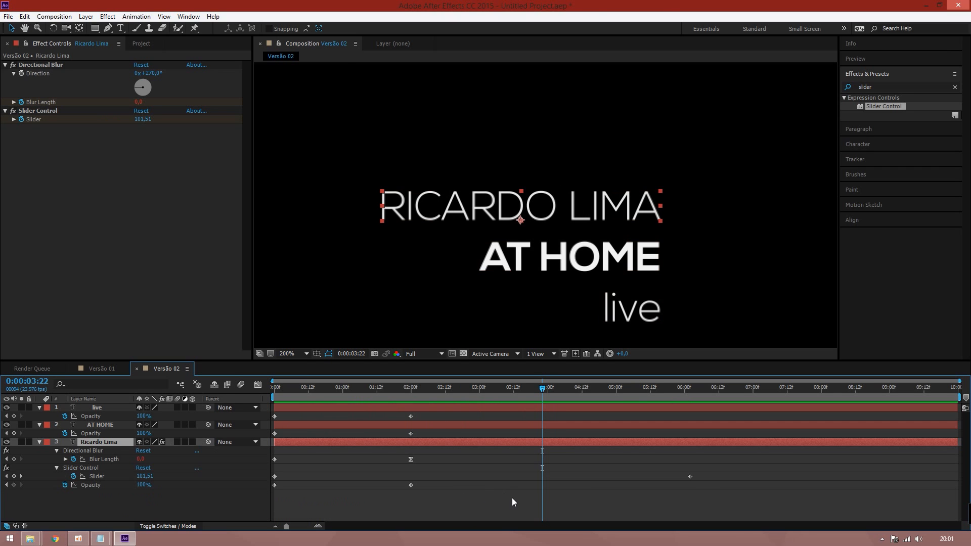
pyautogui.click(690, 476)
pyautogui.moveTo(688, 479); pyautogui.dragTo(442, 484)
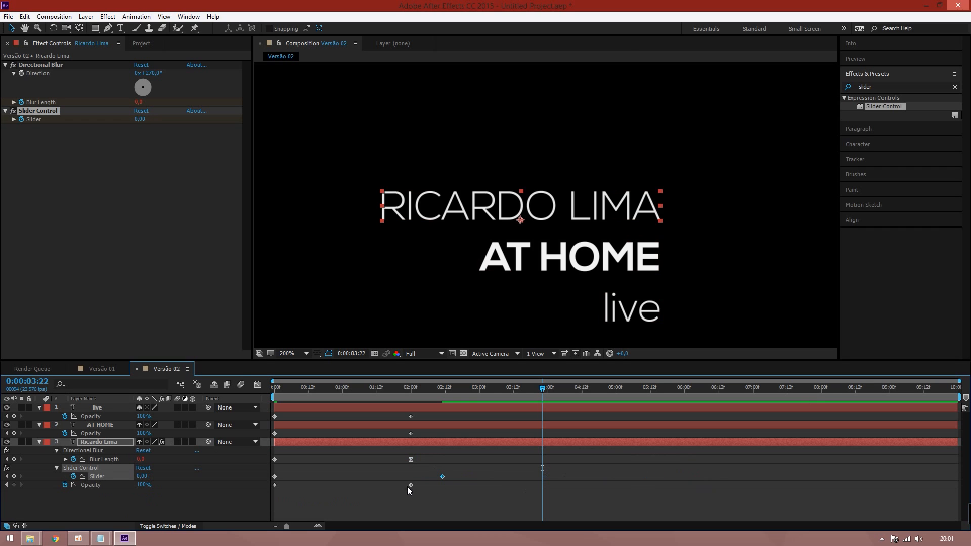
# Set the starting Slider value at the first frame to 50 and preview the shortened blur
pyautogui.moveTo(452, 388); pyautogui.dragTo(256, 425)
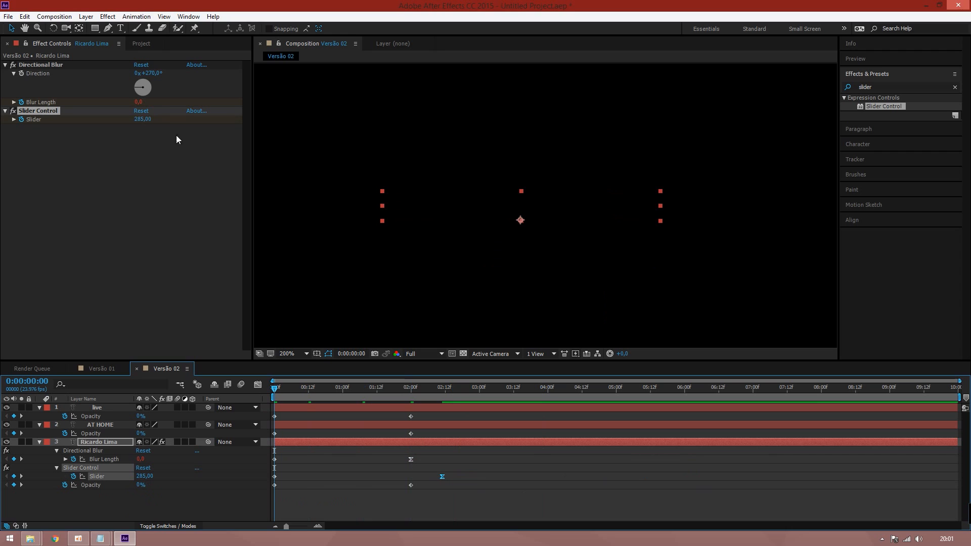
pyautogui.click(142, 120)
pyautogui.write('5')
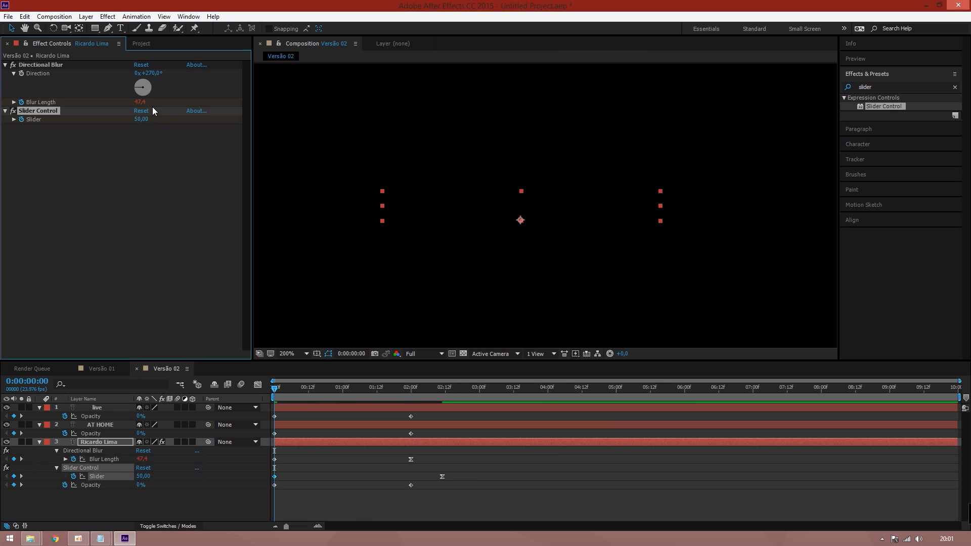
pyautogui.press('space')
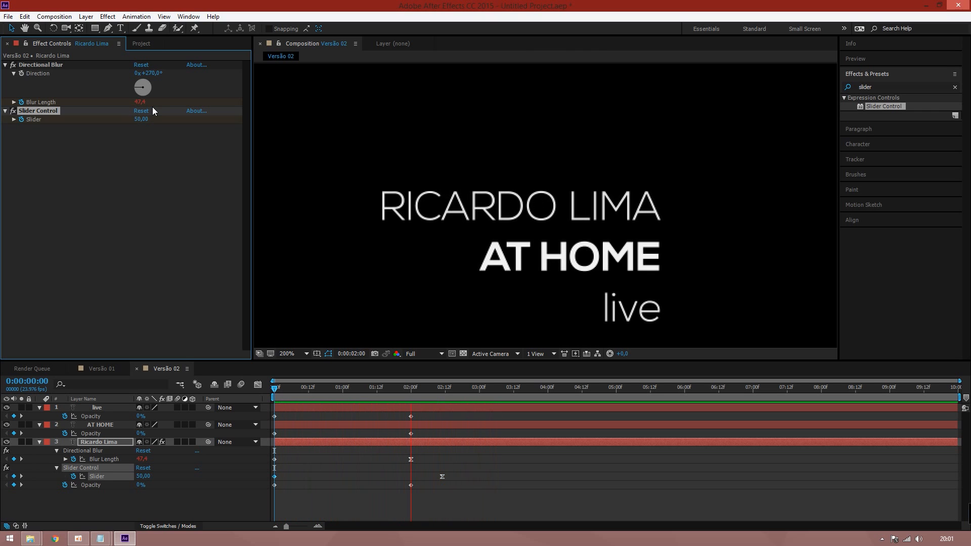
pyautogui.press('space')
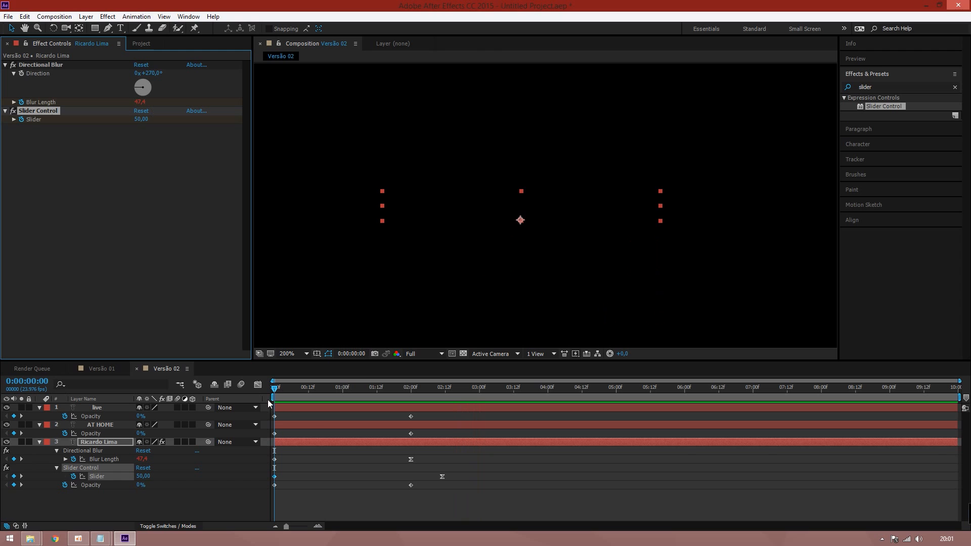
pyautogui.click(86, 486)
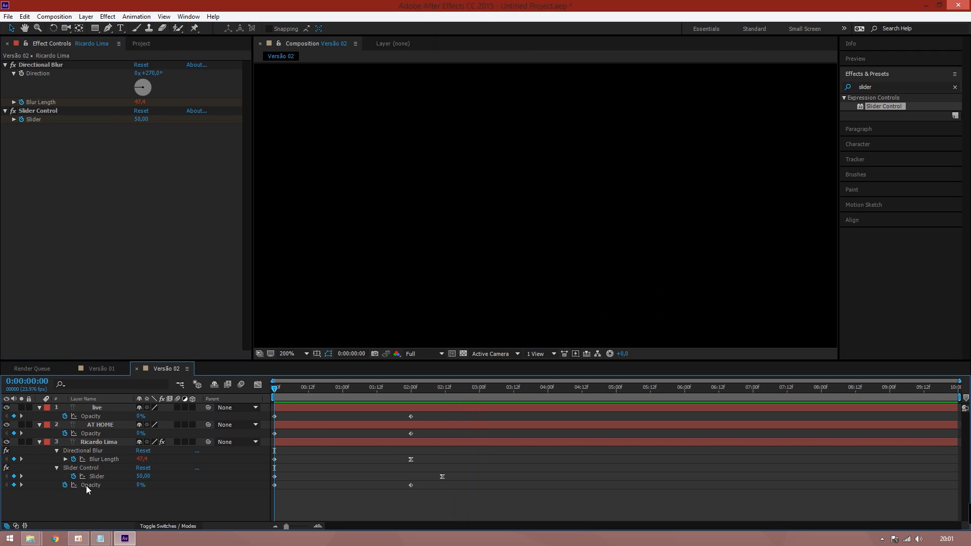
pyautogui.click(93, 443)
pyautogui.press('e')
pyautogui.press('e')
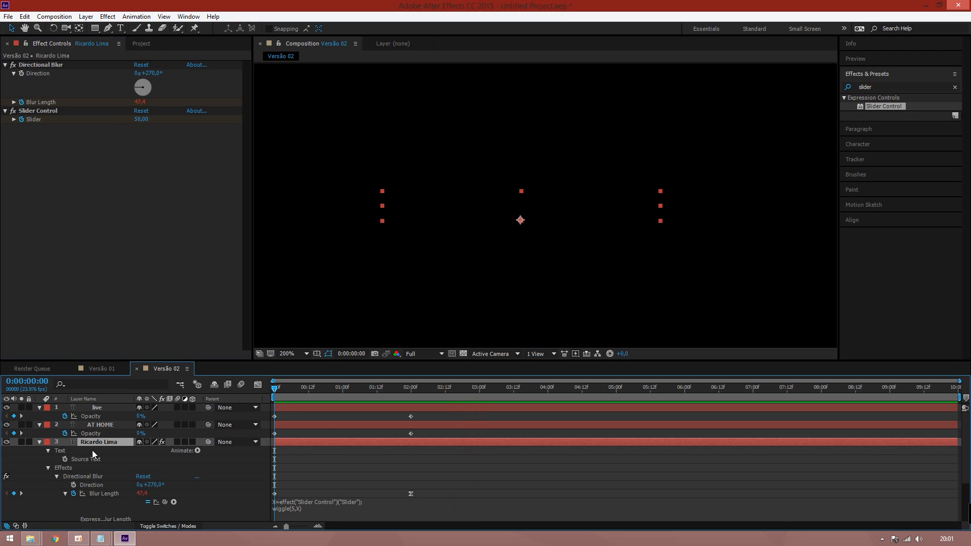
pyautogui.click(76, 468)
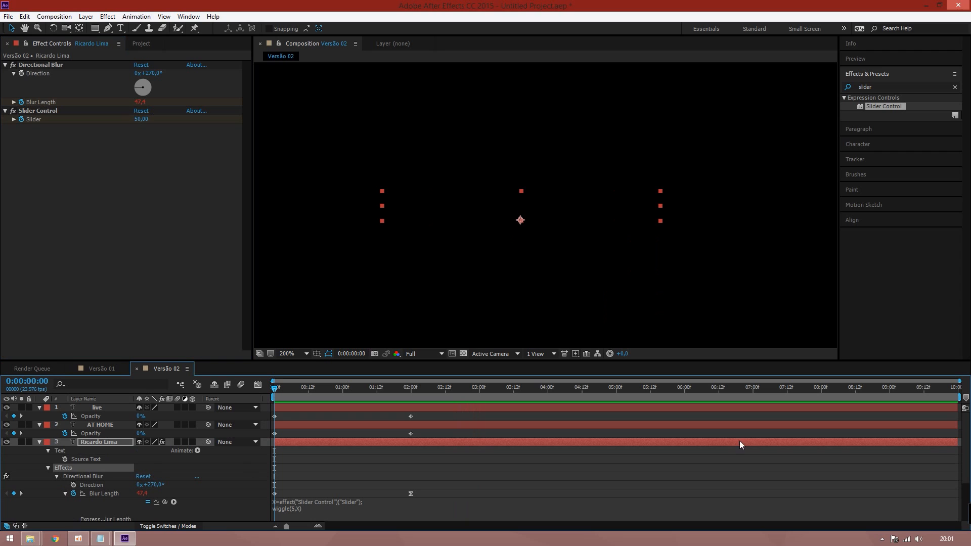
pyautogui.scroll(-3, 941, 515)
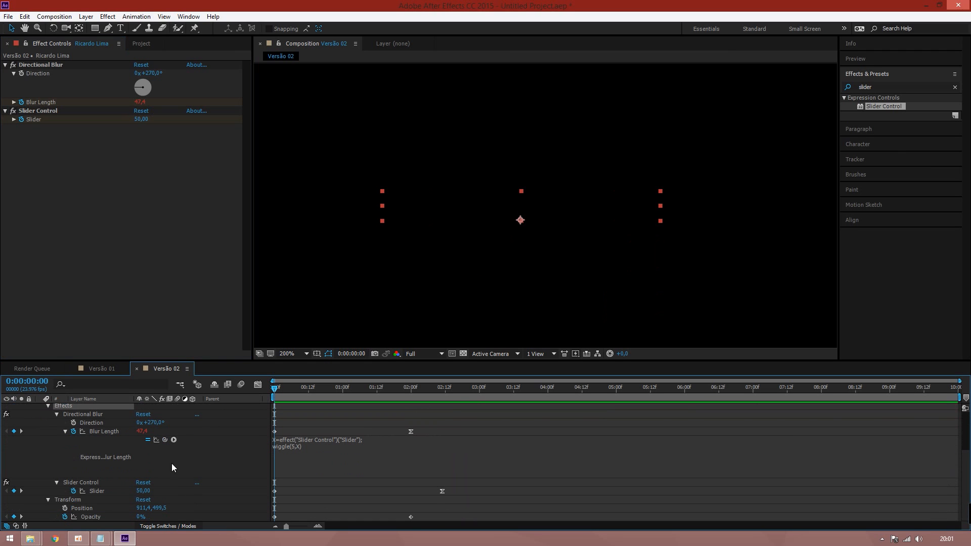
pyautogui.click(93, 516)
pyautogui.keyDown('ctrl'); pyautogui.click(95, 492); pyautogui.keyUp('ctrl')
pyautogui.keyDown('ctrl'); pyautogui.click(99, 431); pyautogui.keyUp('ctrl')
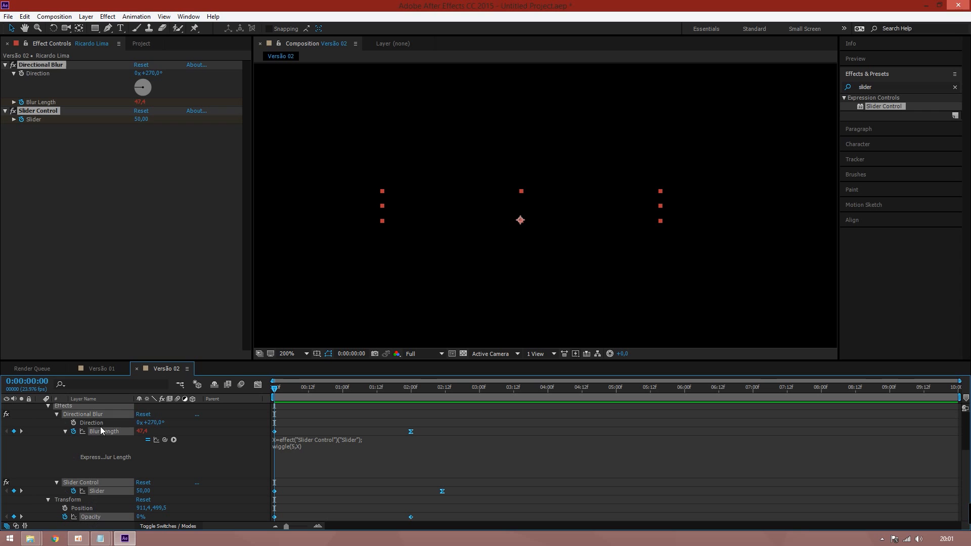
pyautogui.keyDown('ctrl'); pyautogui.click(100, 424); pyautogui.keyUp('ctrl')
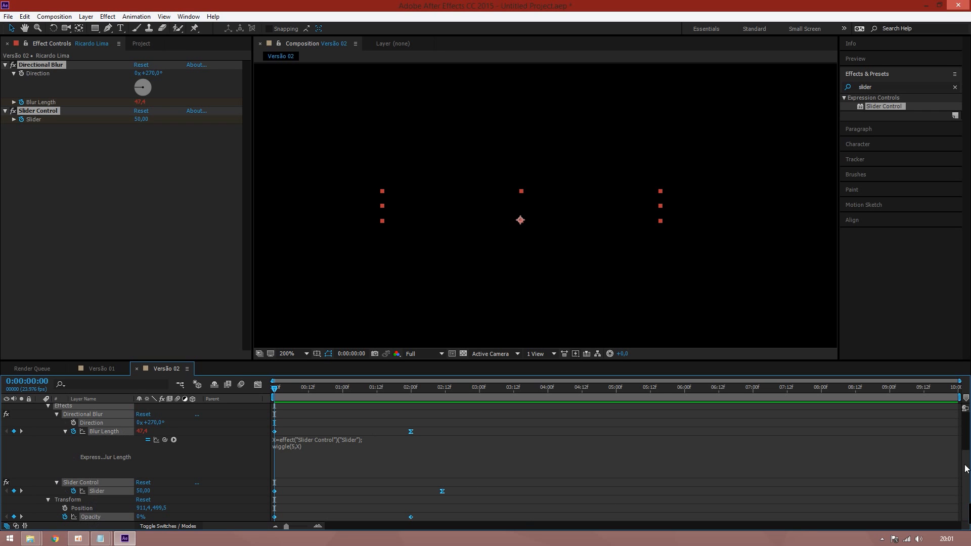
pyautogui.scroll(3, 930, 471)
pyautogui.scroll(-3, 941, 501)
pyautogui.scroll(3, 945, 511)
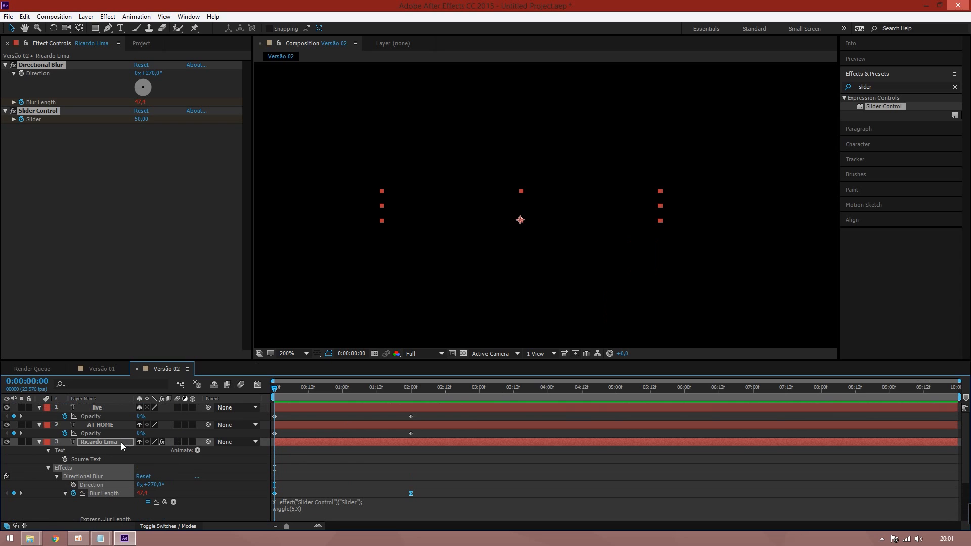
# Paste the copied effects and keyframes onto the AT HOME and live layers
pyautogui.click(96, 424)
pyautogui.hotkey('ctrl', 'v')
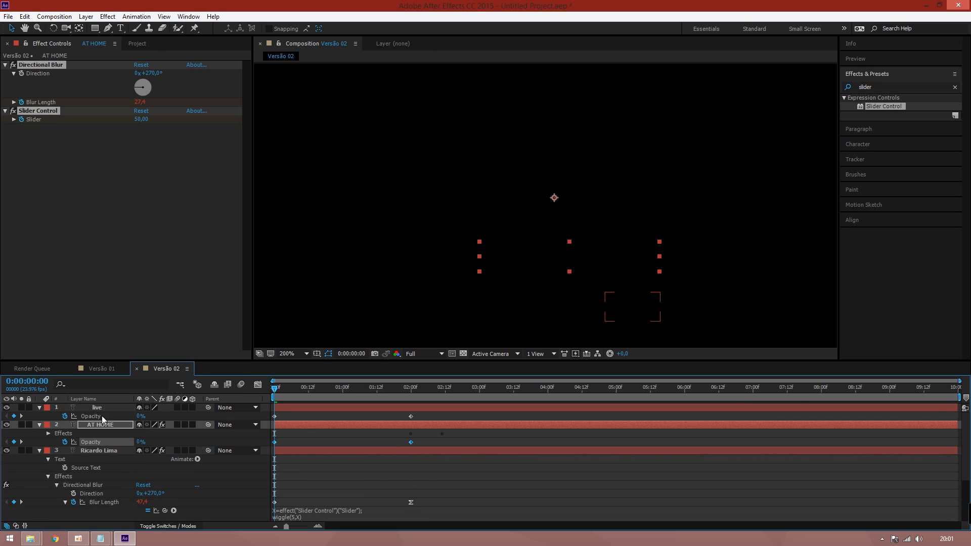
pyautogui.click(88, 406)
pyautogui.hotkey('ctrl', 'v')
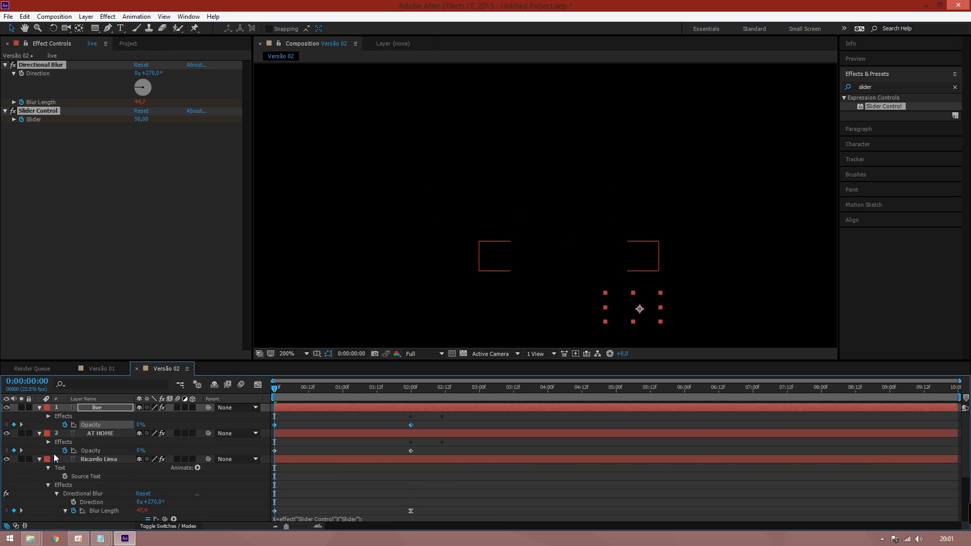
# Collapse the layers and drag the AT HOME and live bars progressively later in the timeline
pyautogui.hotkey('ctrl', 'a')
pyautogui.click(39, 435)
pyautogui.click(102, 462)
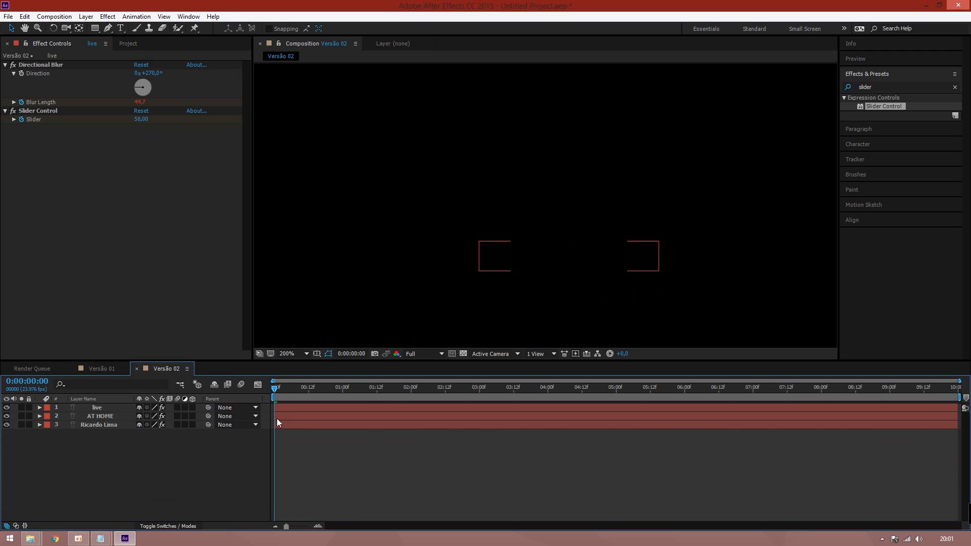
pyautogui.moveTo(278, 417); pyautogui.dragTo(345, 404)
pyautogui.moveTo(286, 387); pyautogui.dragTo(482, 384)
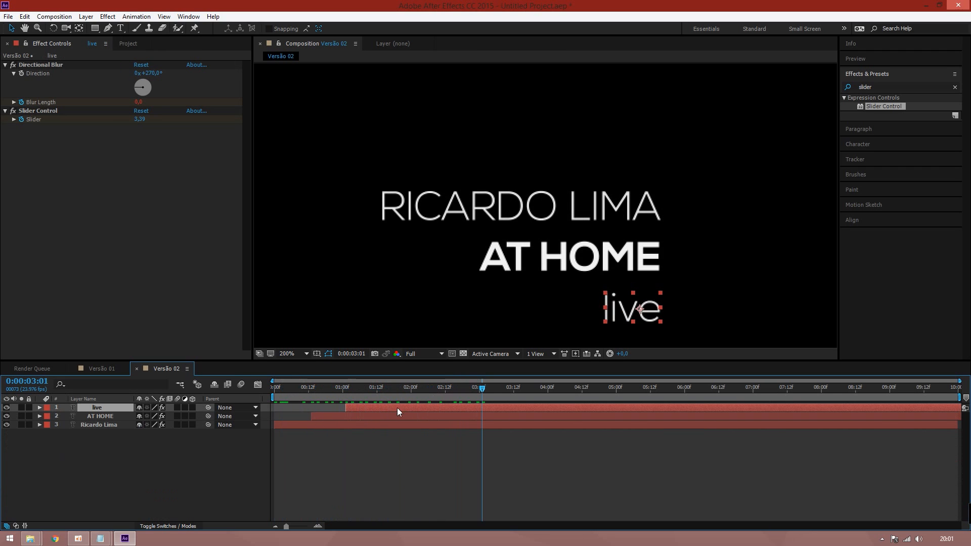
pyautogui.moveTo(387, 416); pyautogui.dragTo(428, 409)
pyautogui.click(407, 406)
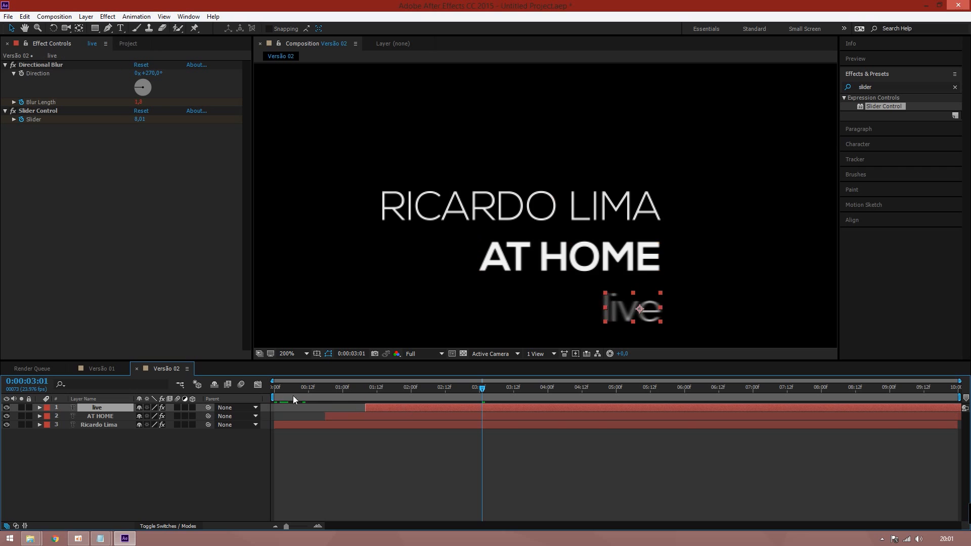
pyautogui.moveTo(293, 396); pyautogui.dragTo(363, 397)
pyautogui.click(288, 355)
pyautogui.click(313, 183)
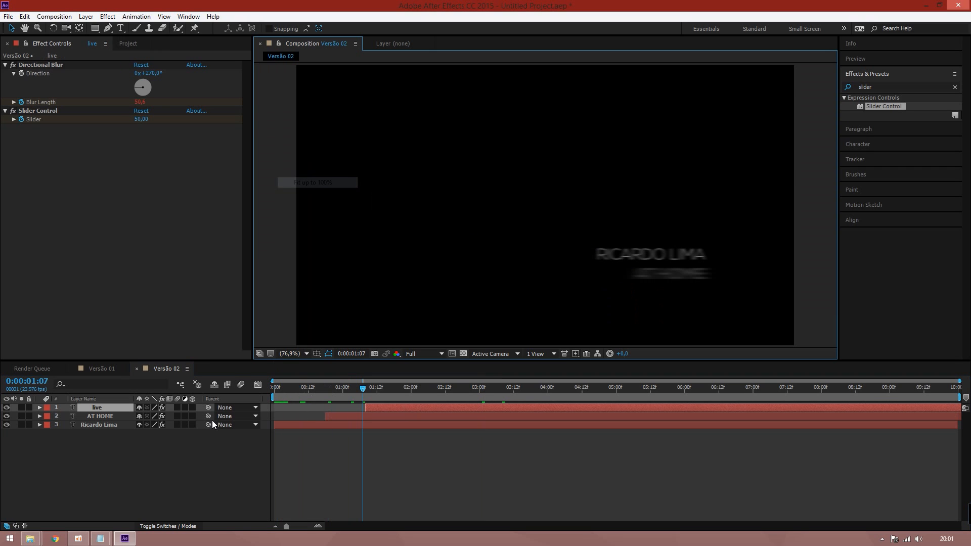
pyautogui.press('space')
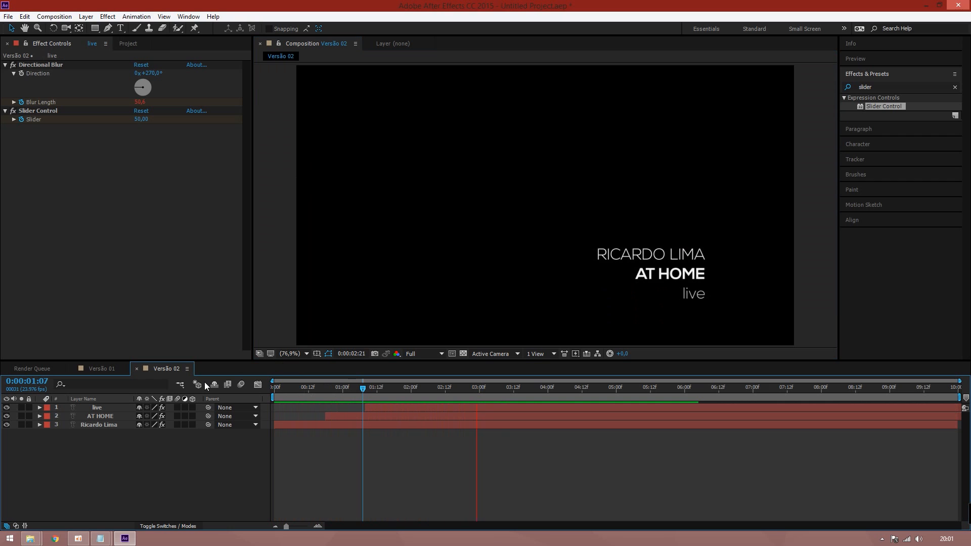
pyautogui.press('space')
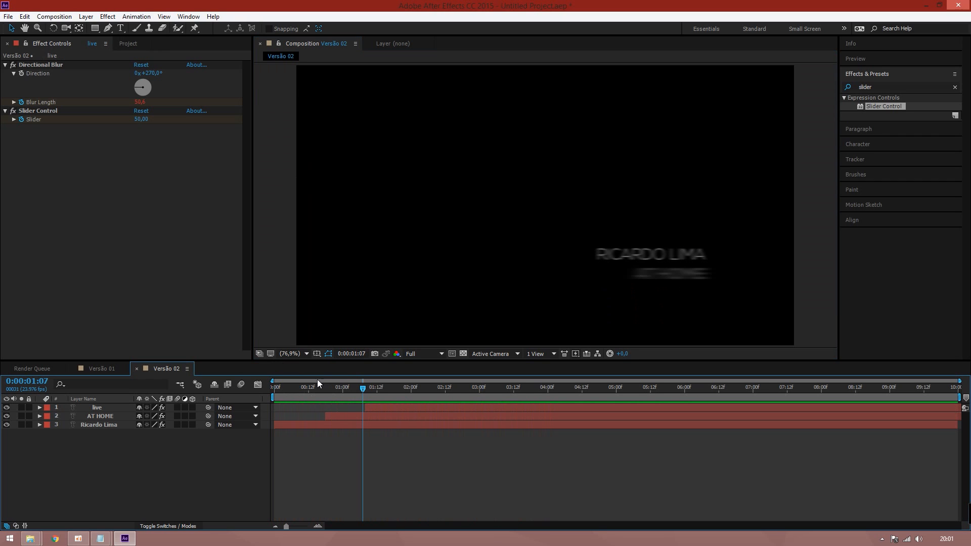
pyautogui.press('space')
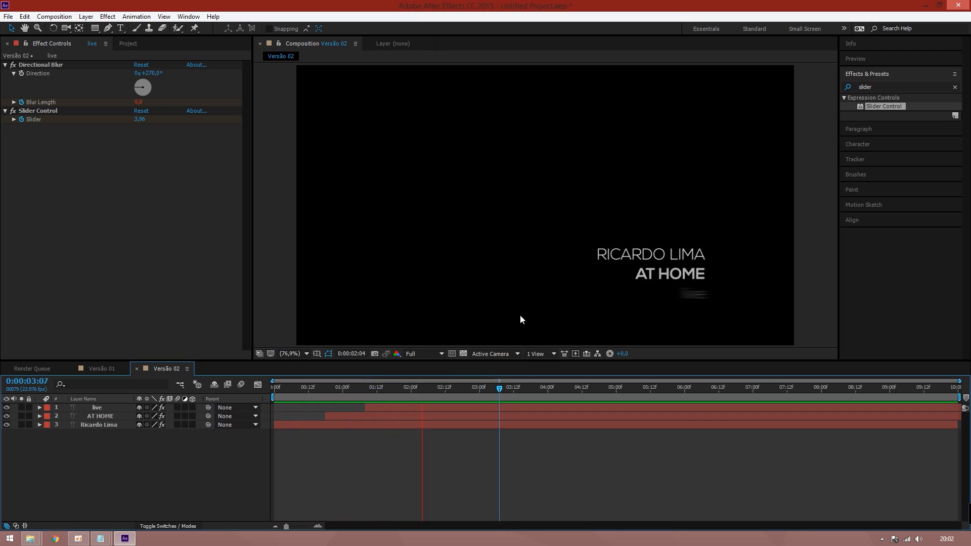
pyautogui.press('space')
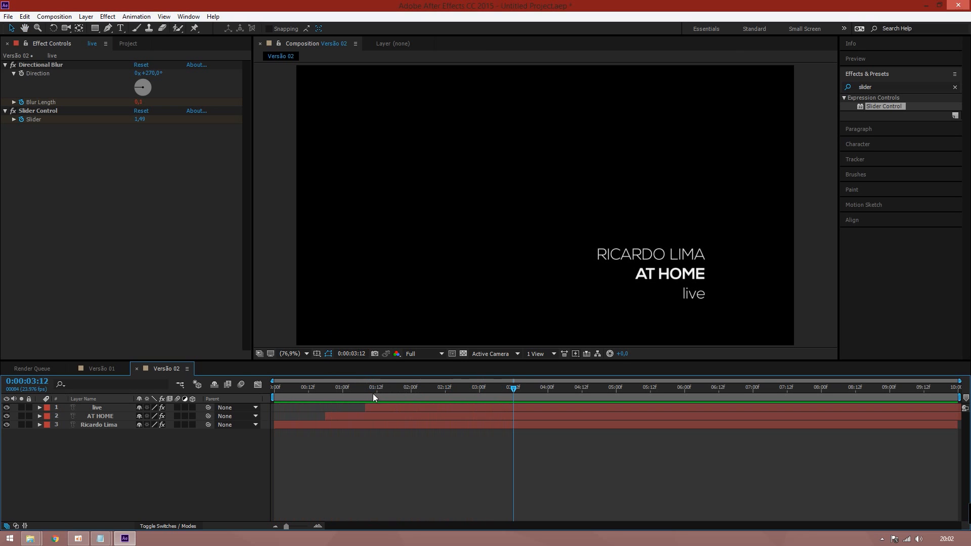
pyautogui.moveTo(337, 387); pyautogui.dragTo(496, 387)
# Duplicate AT HOME twice and set all three AT HOME layers to Screen blend mode
pyautogui.click(109, 416)
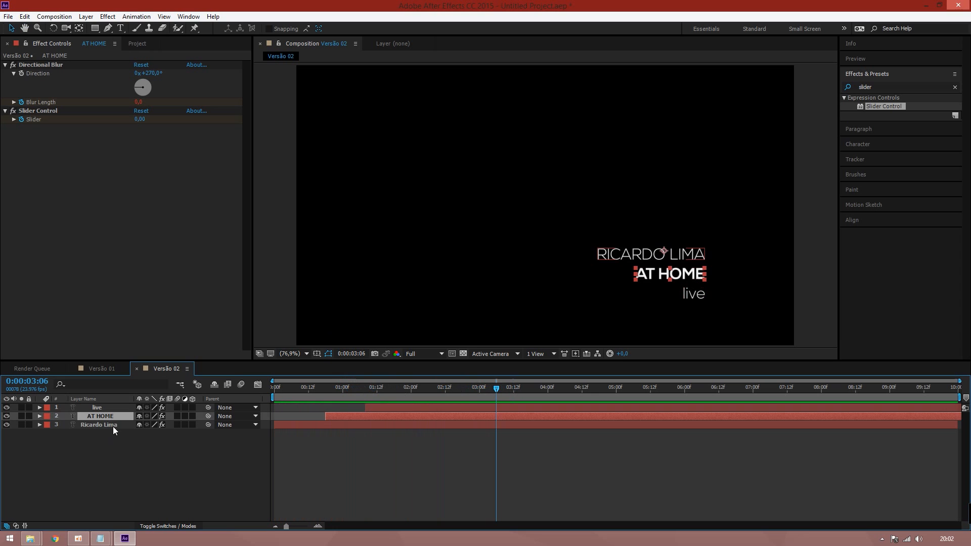
pyautogui.hotkey('ctrl', 'd')
pyautogui.hotkey('ctrl', 'd')
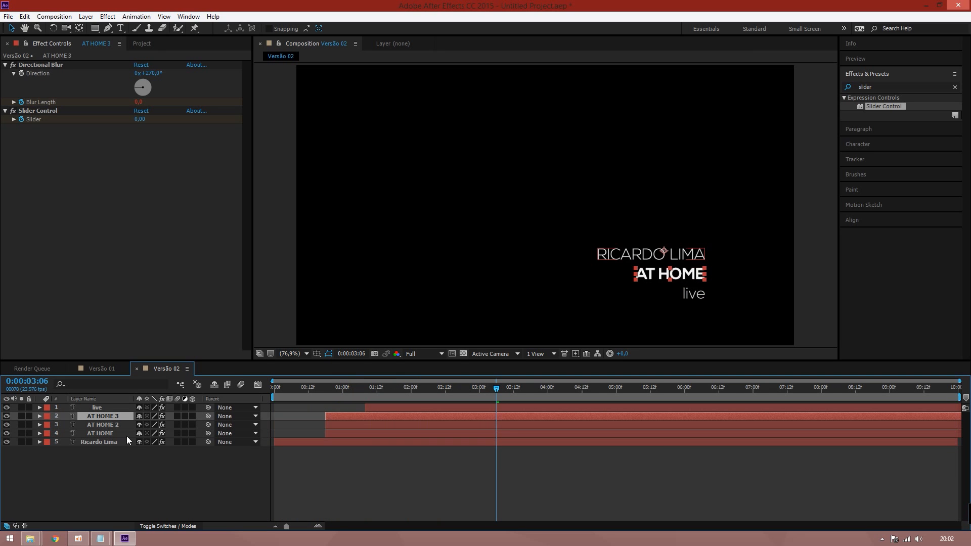
pyautogui.click(157, 526)
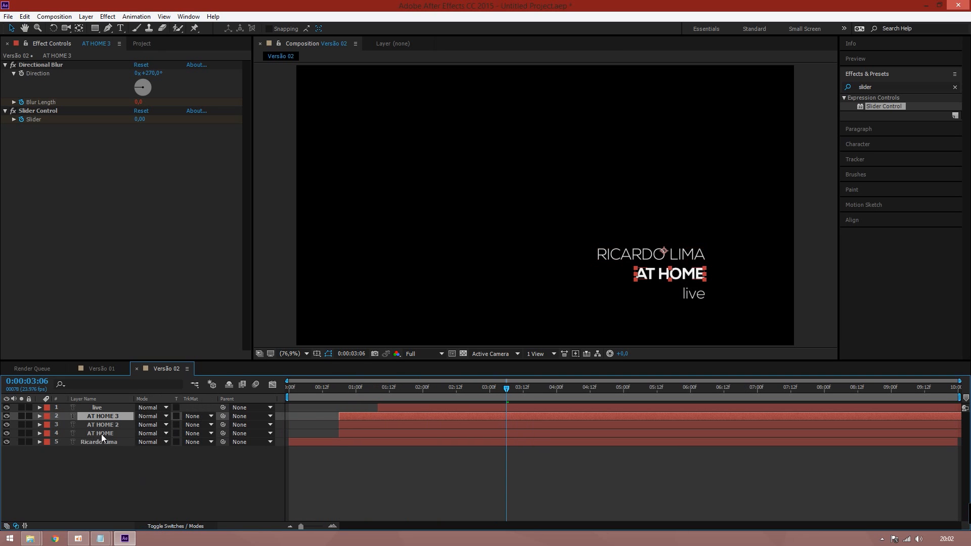
pyautogui.keyDown('shift'); pyautogui.click(101, 434); pyautogui.keyUp('shift')
pyautogui.click(152, 416)
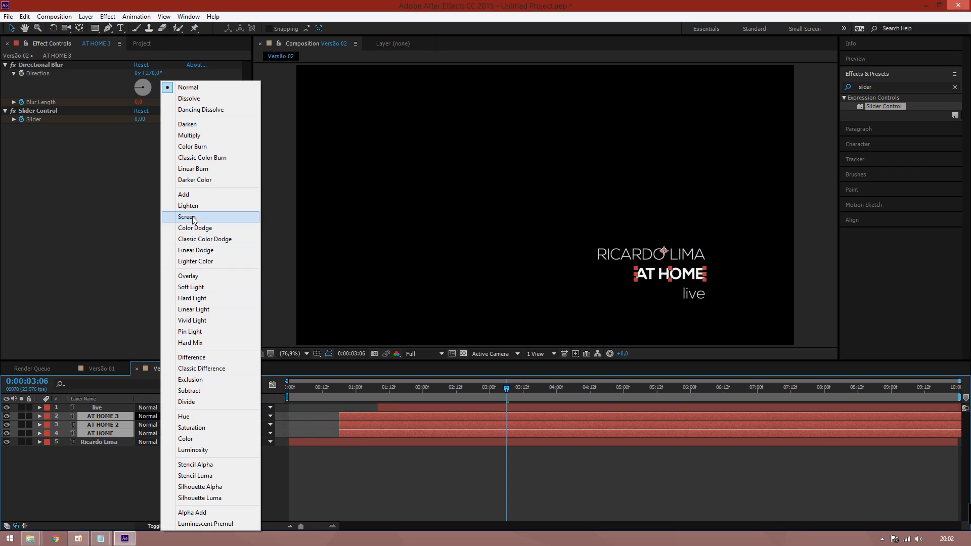
pyautogui.click(192, 216)
# Pick pure red FF0000 as the fill colour for the AT HOME 3 text
pyautogui.click(111, 469)
pyautogui.doubleClick(102, 415)
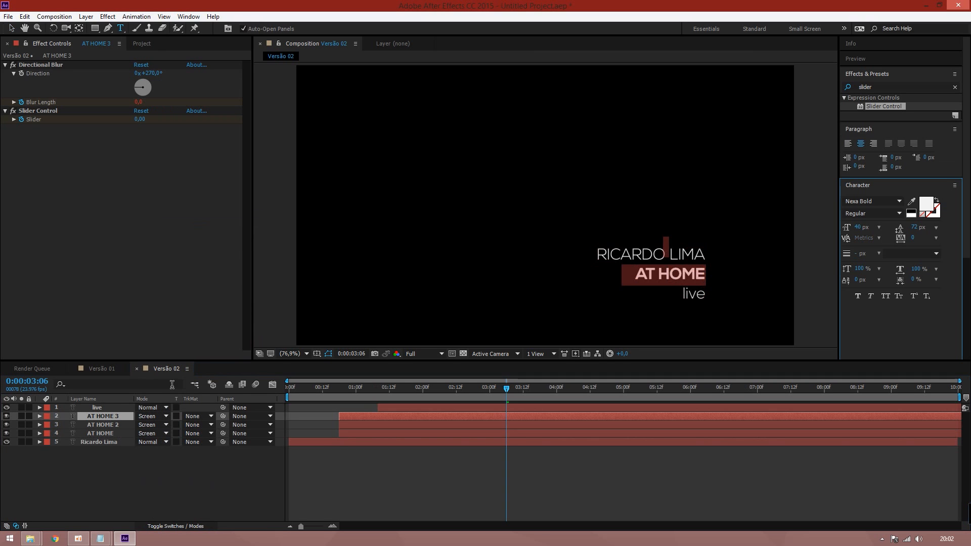
pyautogui.click(926, 204)
pyautogui.click(493, 208)
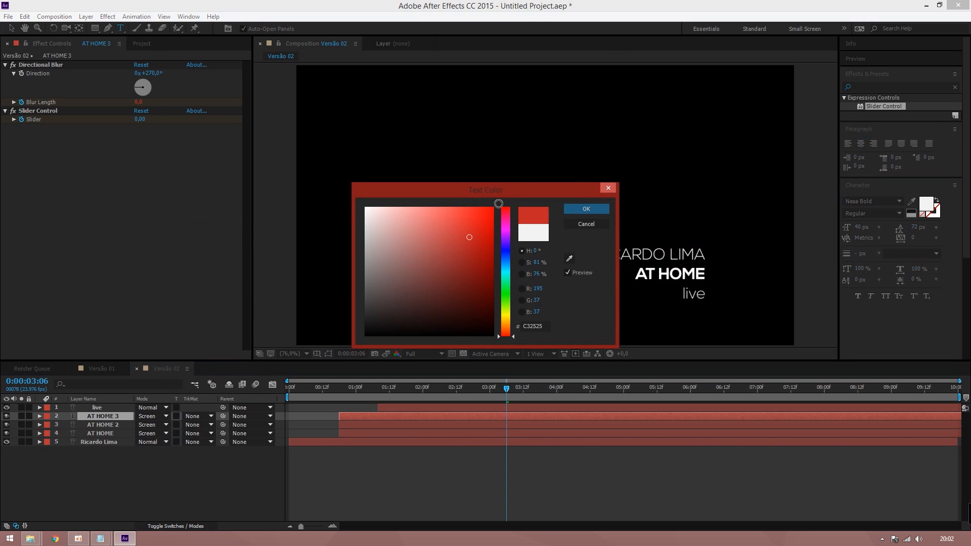
# Change the AT HOME 3 text colour to pure blue with hue 240
pyautogui.click(587, 208)
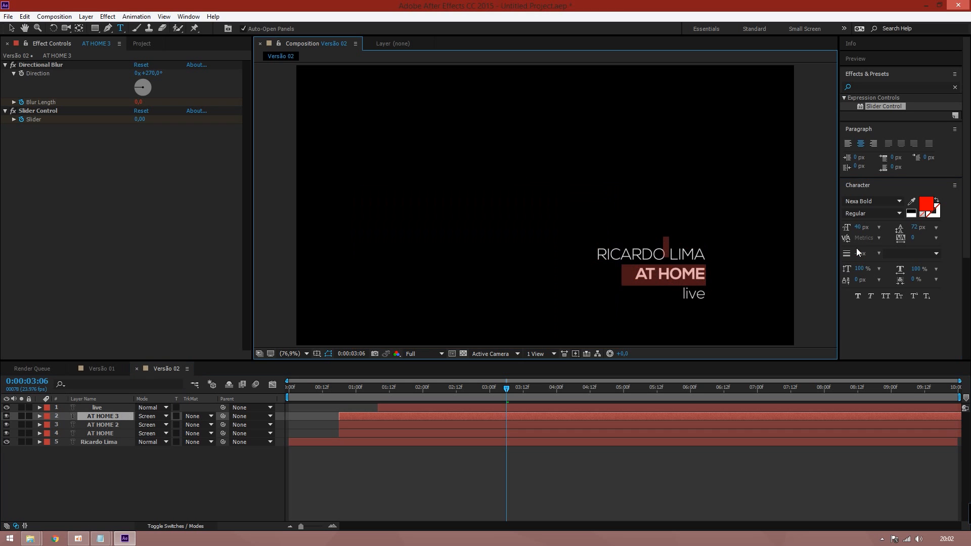
pyautogui.click(927, 205)
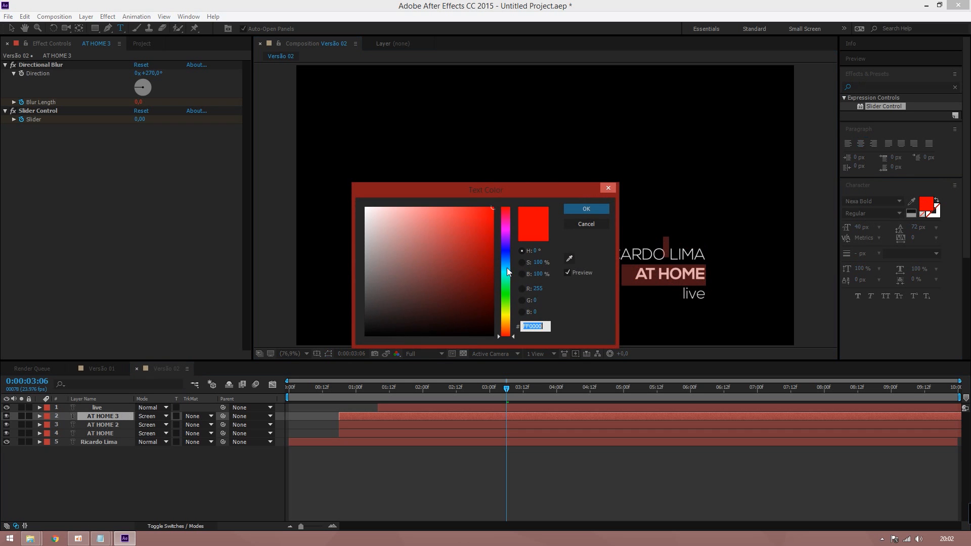
pyautogui.moveTo(507, 269); pyautogui.dragTo(509, 249)
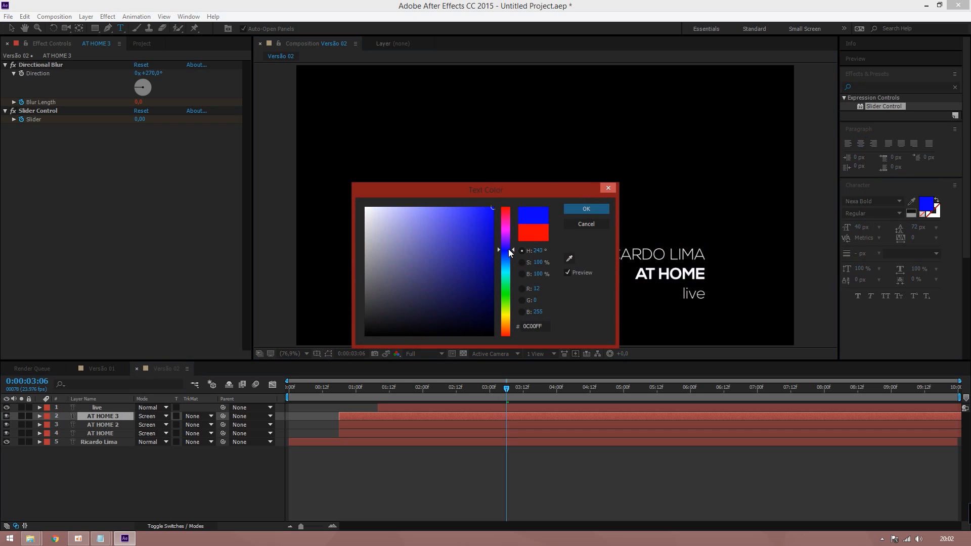
pyautogui.click(548, 251)
pyautogui.write('240')
pyautogui.click(591, 213)
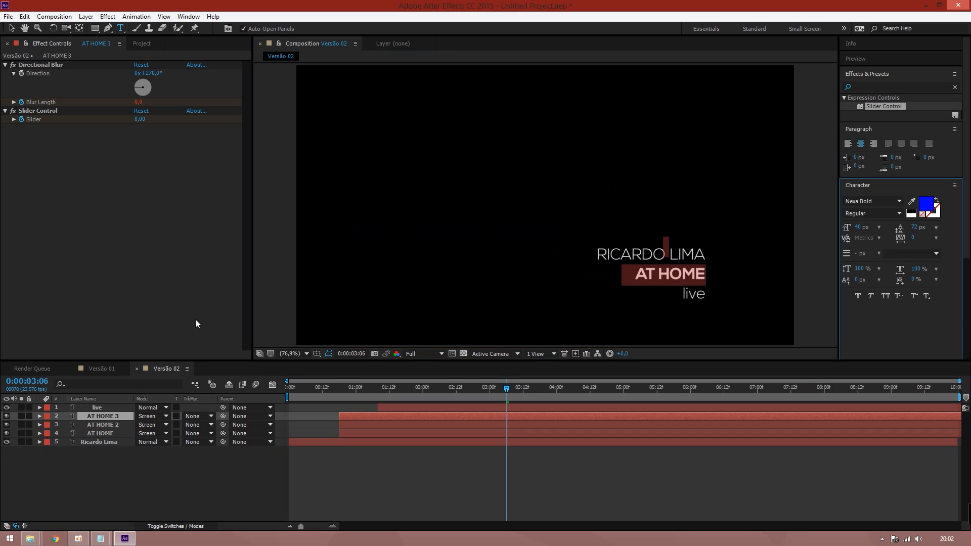
# Make the AT HOME 2 text a fully saturated pure red
pyautogui.click(99, 433)
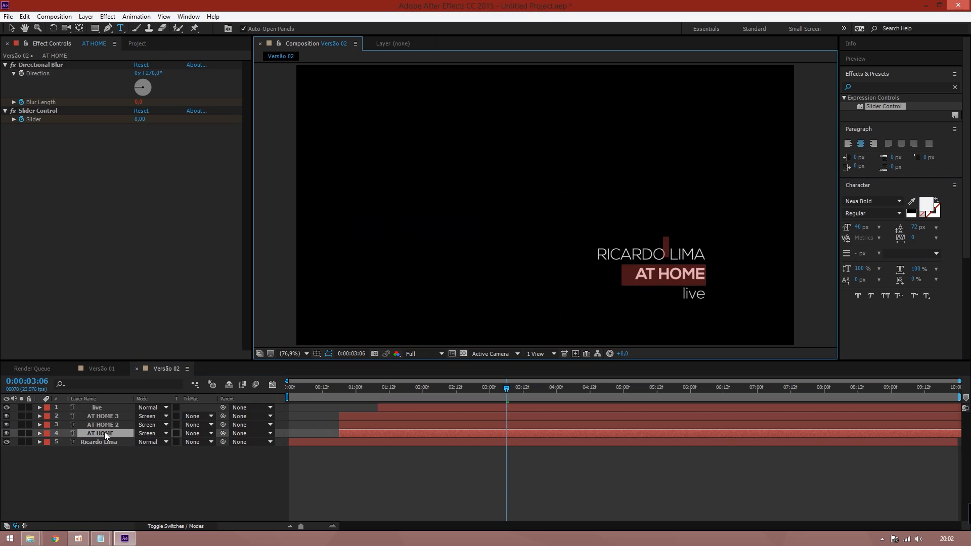
pyautogui.click(104, 424)
pyautogui.click(104, 415)
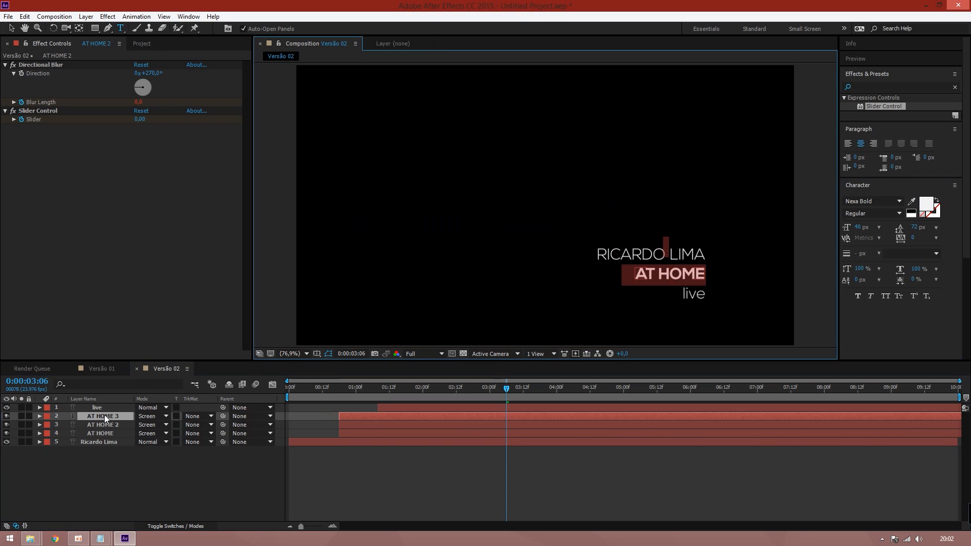
pyautogui.click(107, 424)
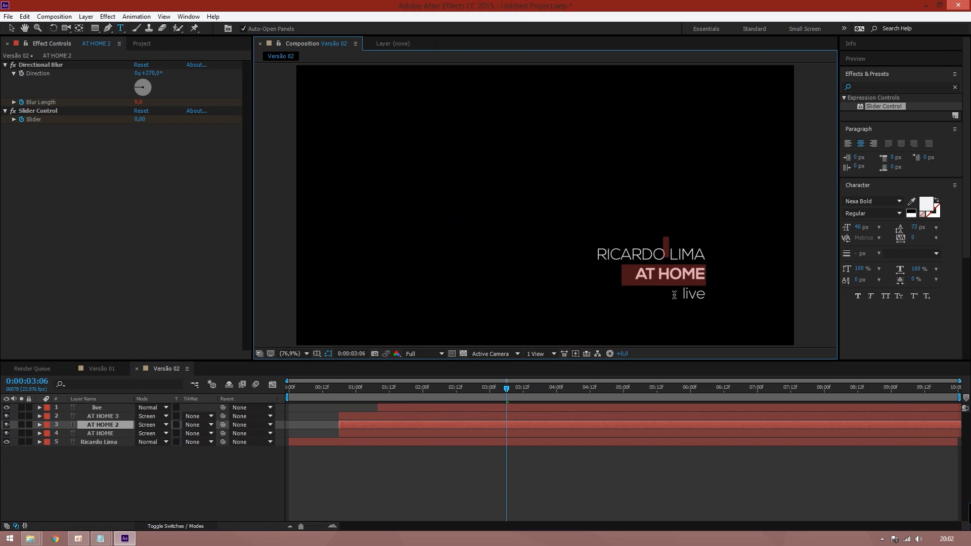
pyautogui.click(928, 203)
pyautogui.moveTo(472, 249); pyautogui.dragTo(495, 206)
pyautogui.moveTo(506, 236); pyautogui.dragTo(563, 181)
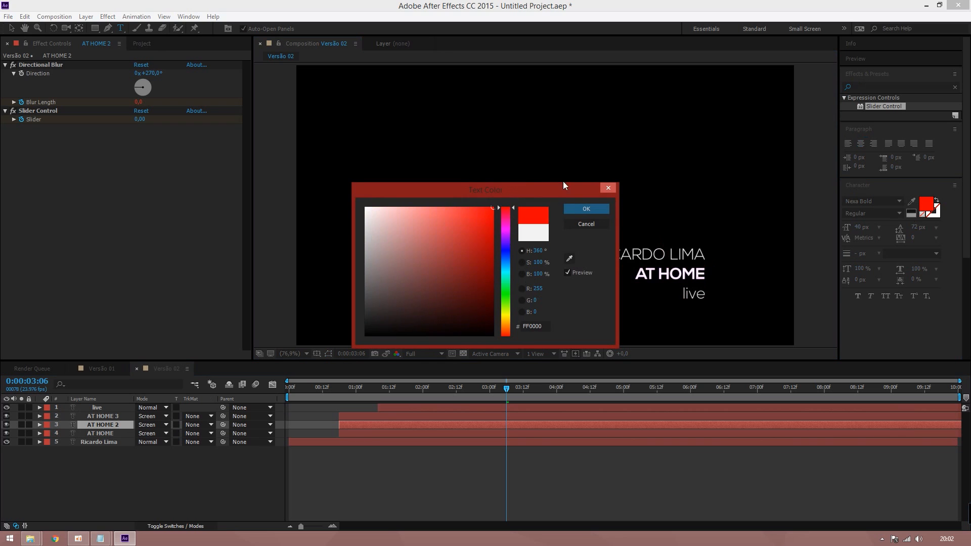
pyautogui.press('Return')
# Make the original AT HOME text pure green (hue 120), then hide the blue AT HOME 3 copy
pyautogui.click(108, 433)
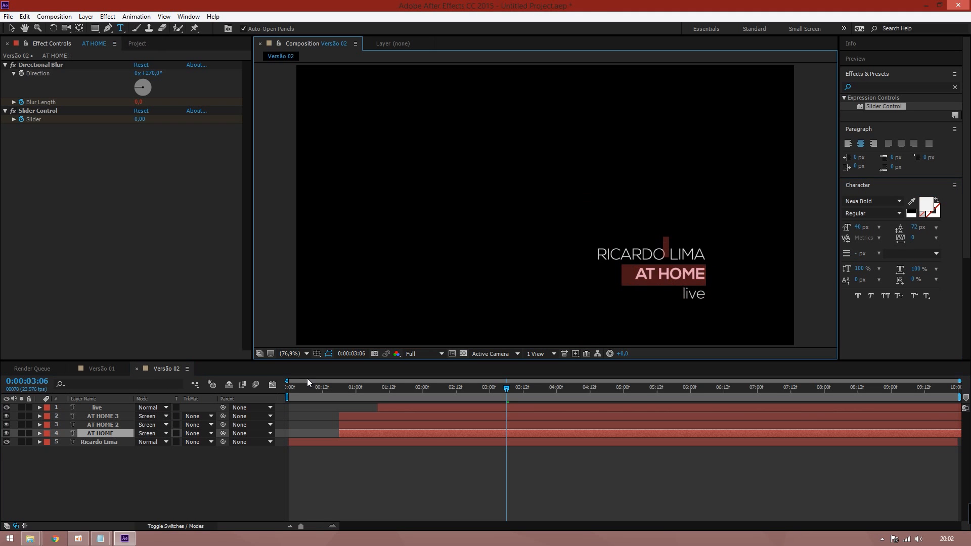
pyautogui.click(928, 205)
pyautogui.moveTo(507, 306); pyautogui.dragTo(508, 293)
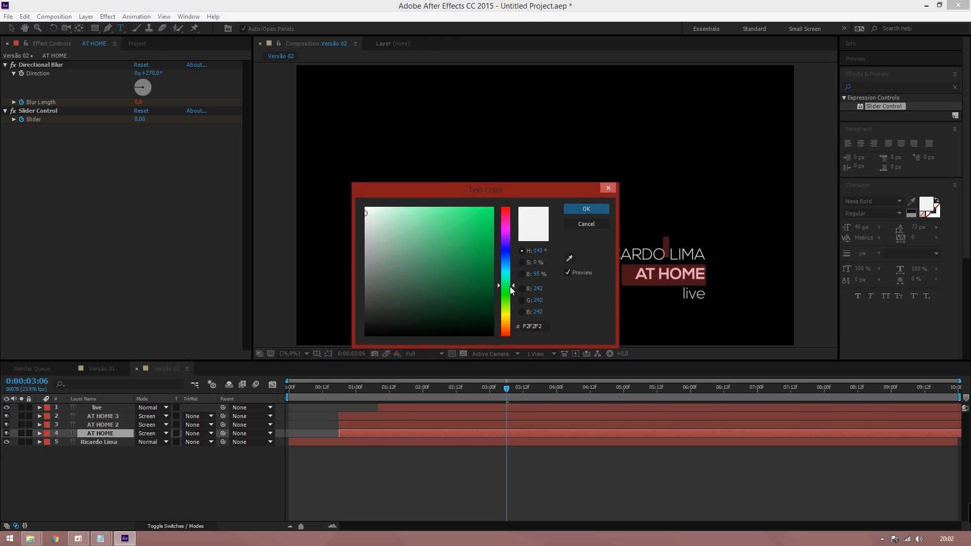
pyautogui.moveTo(471, 238); pyautogui.dragTo(493, 208)
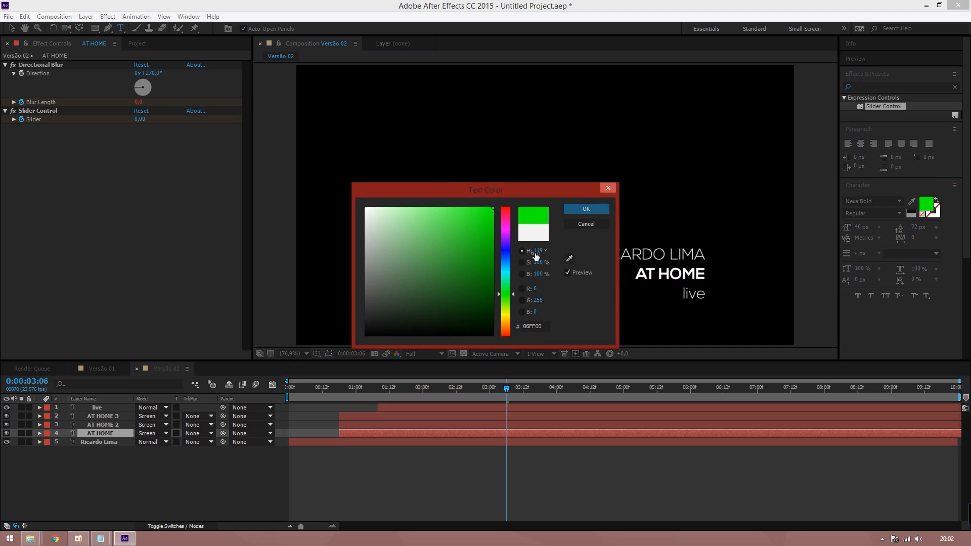
pyautogui.write('120')
pyautogui.click(577, 210)
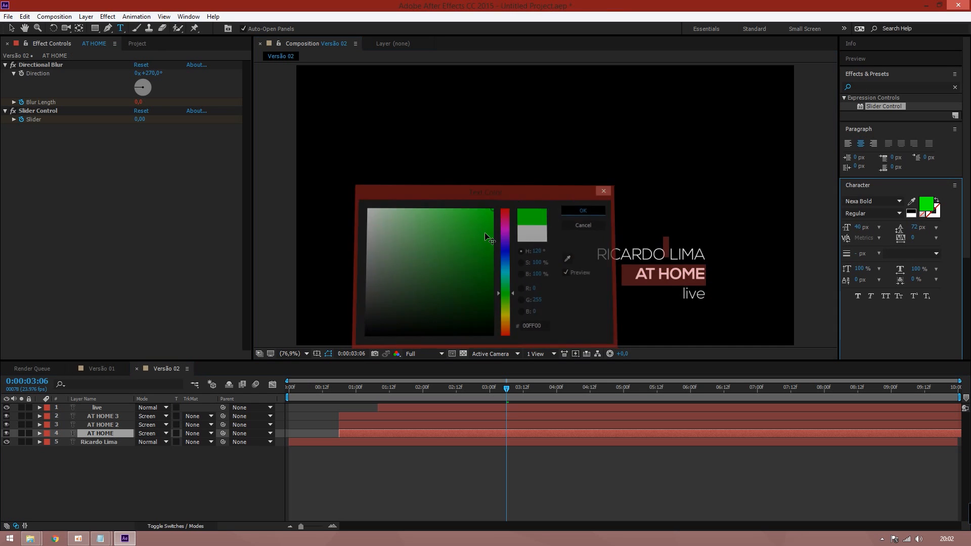
pyautogui.click(70, 475)
pyautogui.click(6, 416)
# Toggle visibility of the red, green and blue AT HOME copies to check the colour mix
pyautogui.click(6, 424)
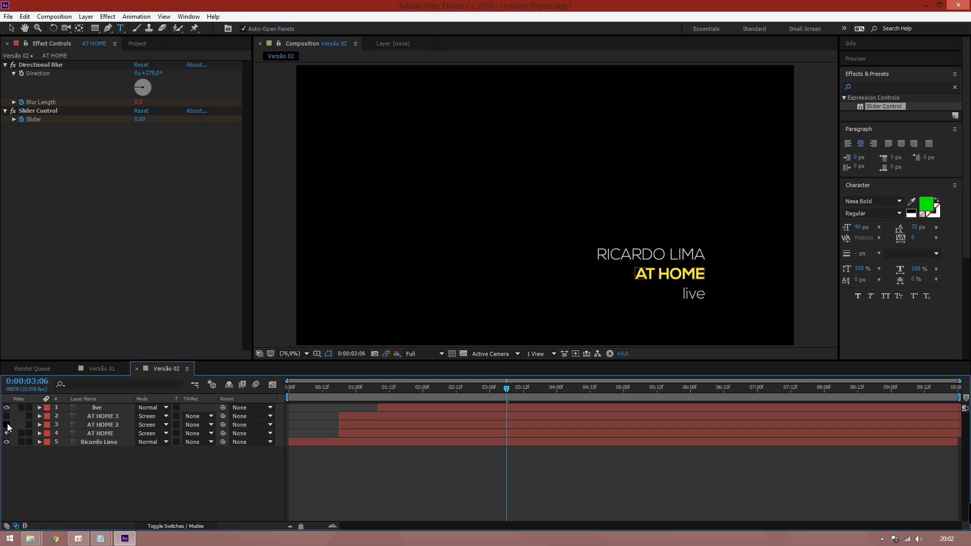
pyautogui.click(6, 433)
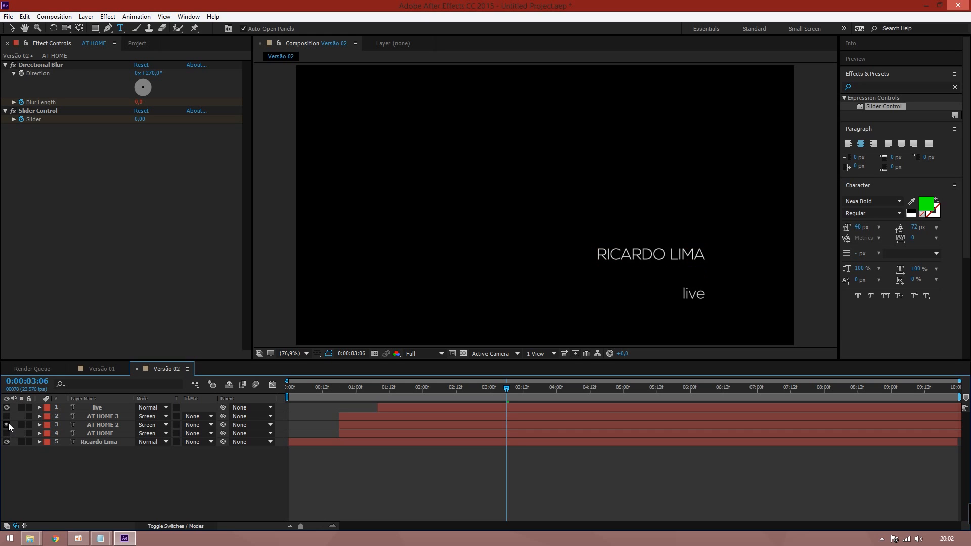
pyautogui.click(6, 424)
pyautogui.click(6, 434)
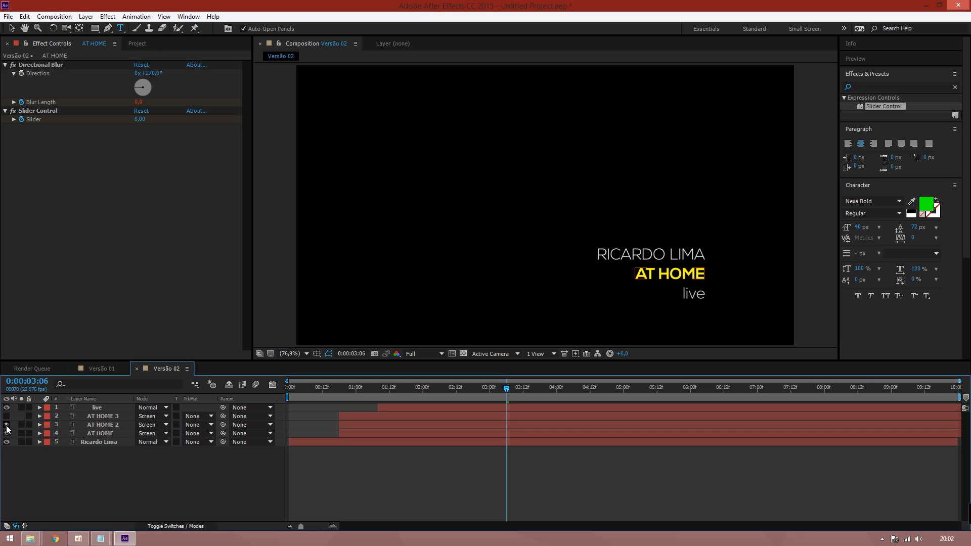
pyautogui.click(7, 433)
pyautogui.click(6, 415)
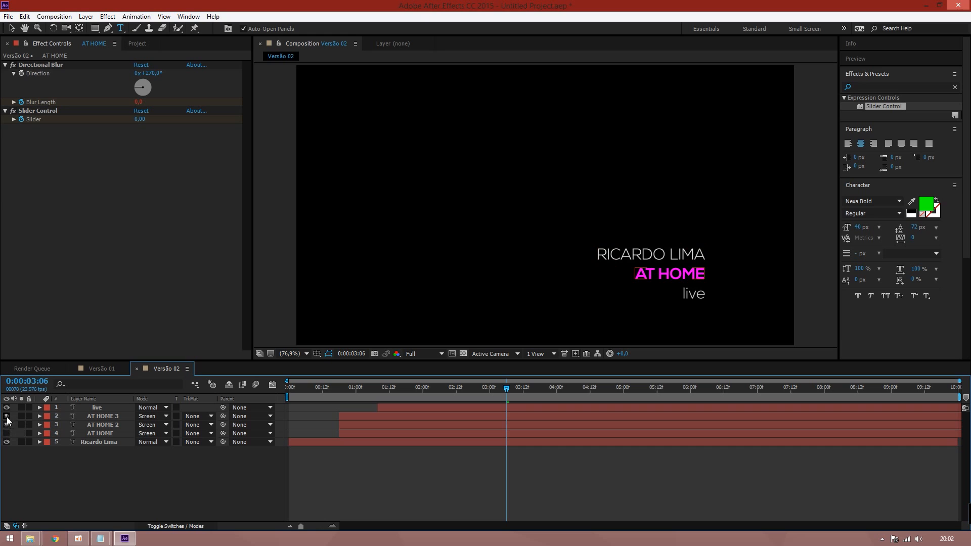
pyautogui.click(6, 425)
pyautogui.click(6, 424)
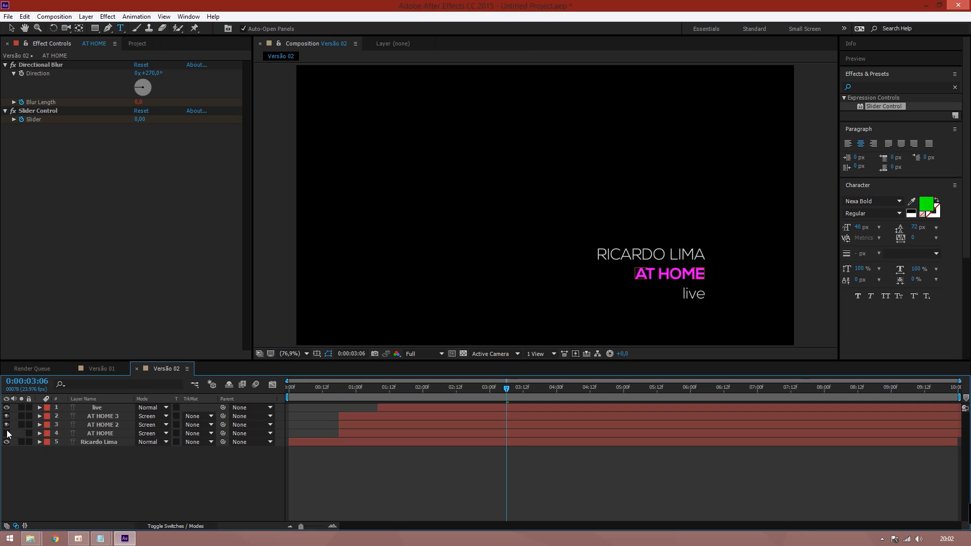
pyautogui.click(6, 433)
pyautogui.click(6, 424)
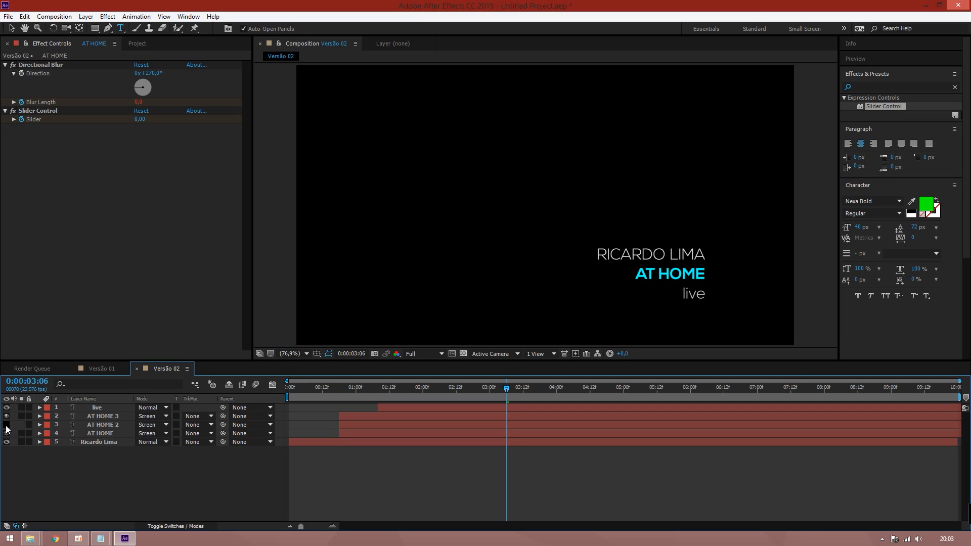
pyautogui.click(6, 424)
# Start the AT HOME 2 and AT HOME 3 copies slightly later and preview the split
pyautogui.moveTo(462, 388); pyautogui.dragTo(440, 390)
pyautogui.moveTo(350, 423); pyautogui.dragTo(370, 416)
pyautogui.click(361, 415)
pyautogui.moveTo(472, 390); pyautogui.dragTo(389, 388)
pyautogui.press('space')
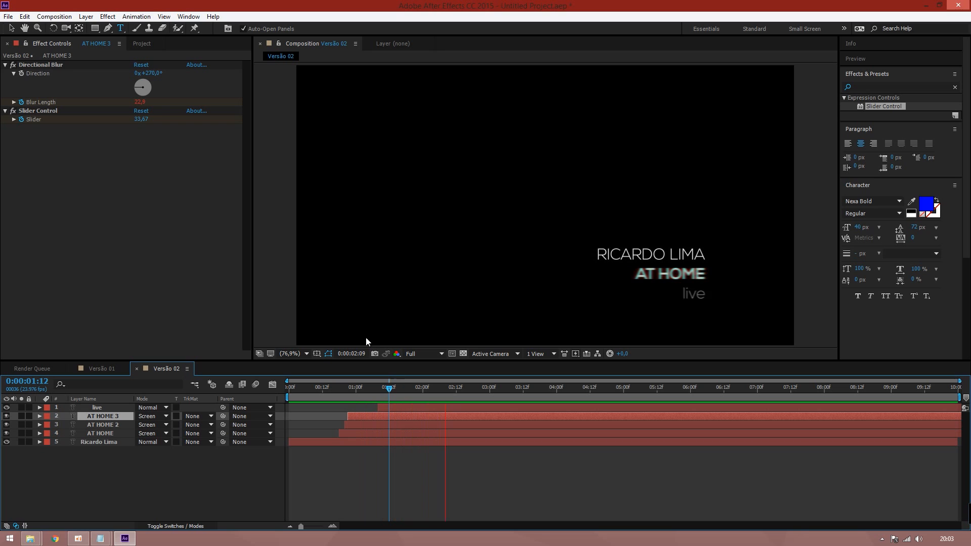
pyautogui.press('space')
pyautogui.click(359, 441)
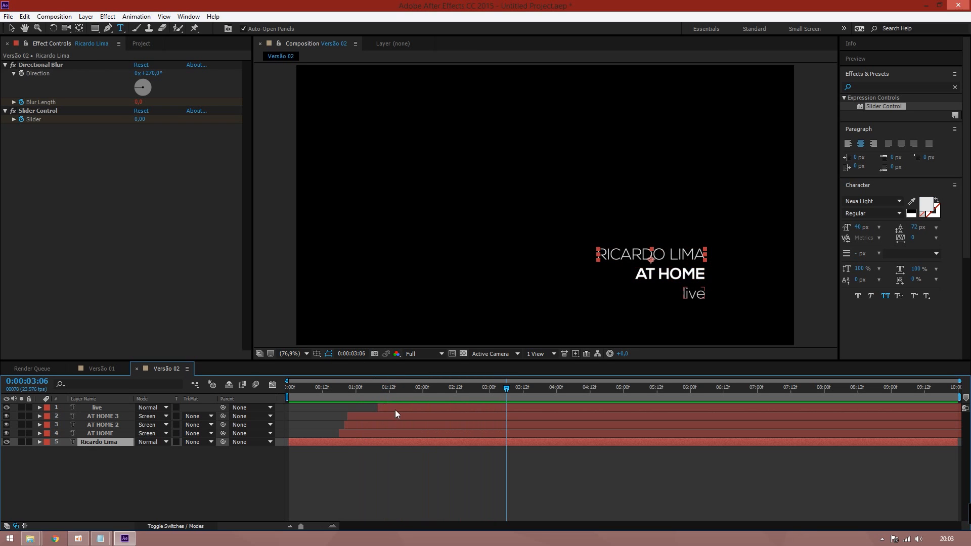
pyautogui.click(395, 410)
pyautogui.keyDown('ctrl'); pyautogui.click(348, 443); pyautogui.keyUp('ctrl')
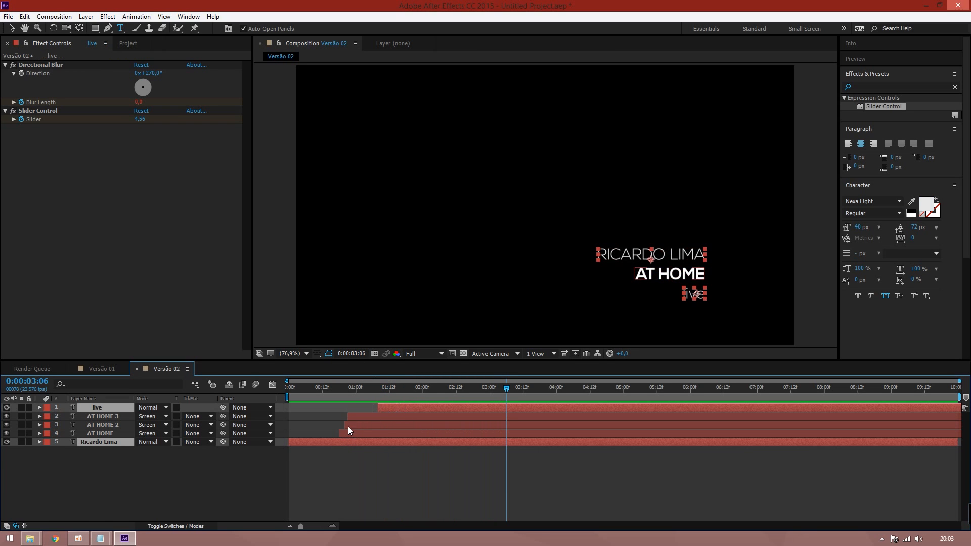
pyautogui.press('u')
pyautogui.click(536, 432)
pyautogui.moveTo(542, 442); pyautogui.dragTo(512, 443)
pyautogui.scroll(-1, 956, 477)
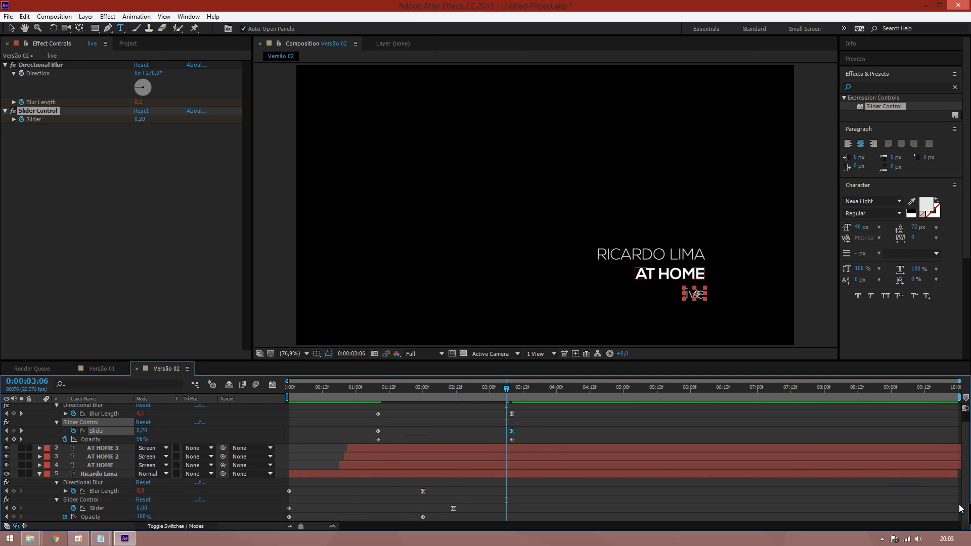
pyautogui.moveTo(454, 509); pyautogui.dragTo(425, 510)
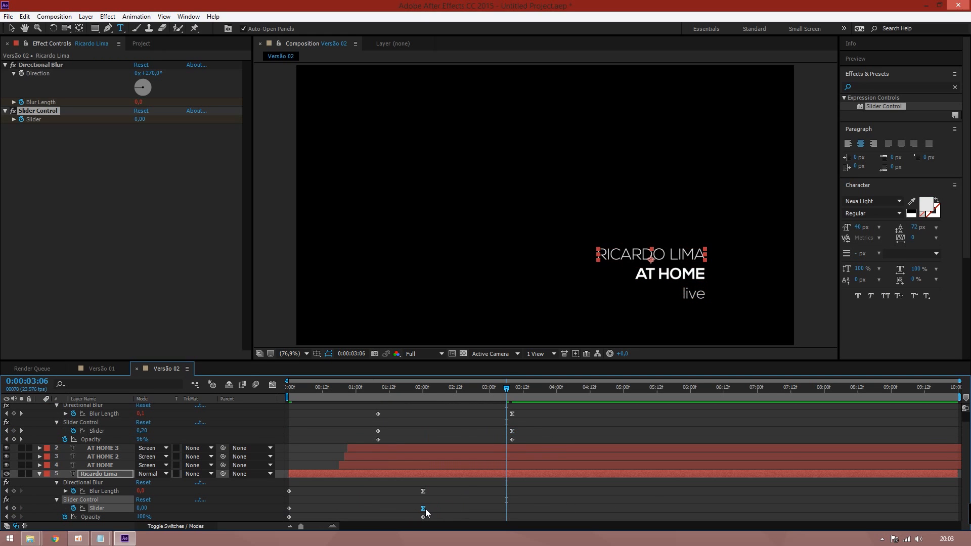
pyautogui.click(6, 508)
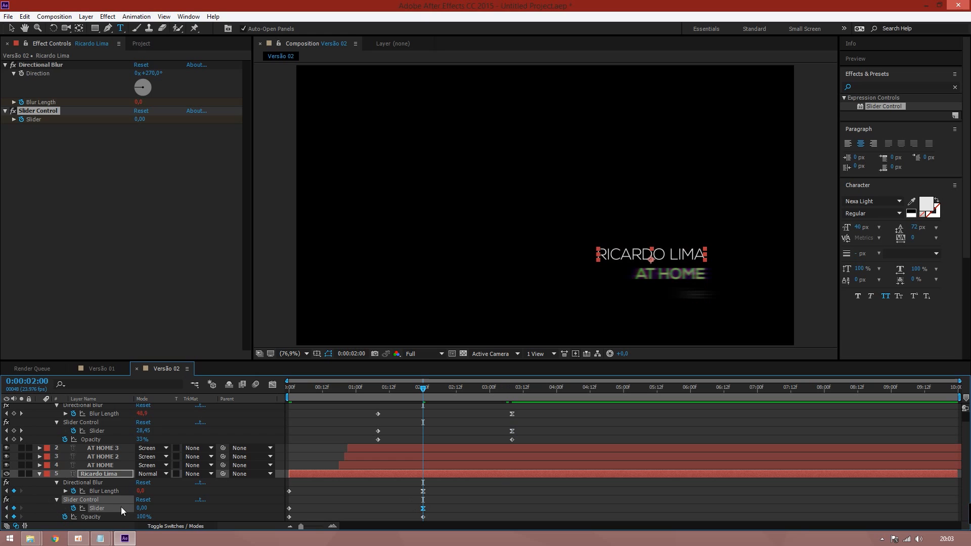
pyautogui.click(7, 508)
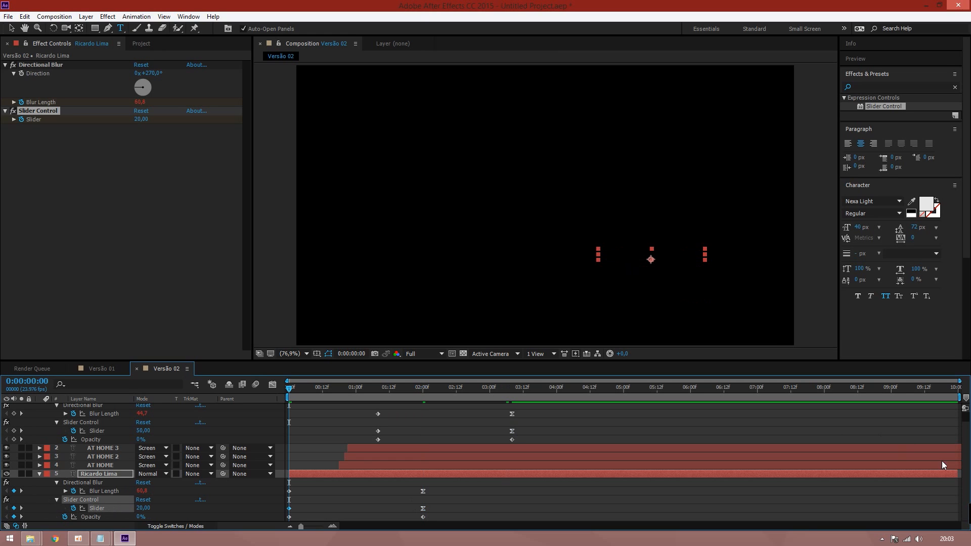
# Set live's Slider keyframe at 1:08 to 20, preview, and check the sharp titles at 4:02
pyautogui.scroll(1, 964, 464)
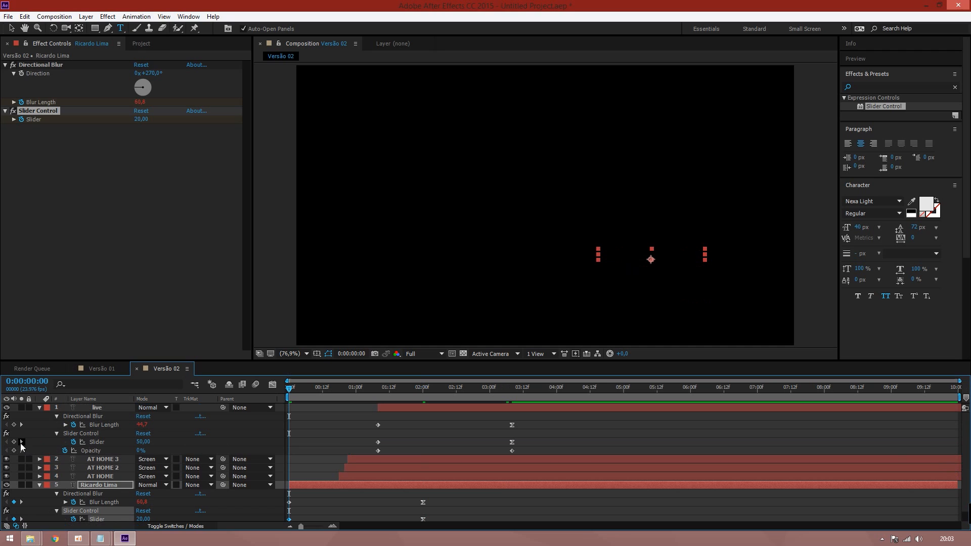
pyautogui.click(21, 443)
pyautogui.click(148, 442)
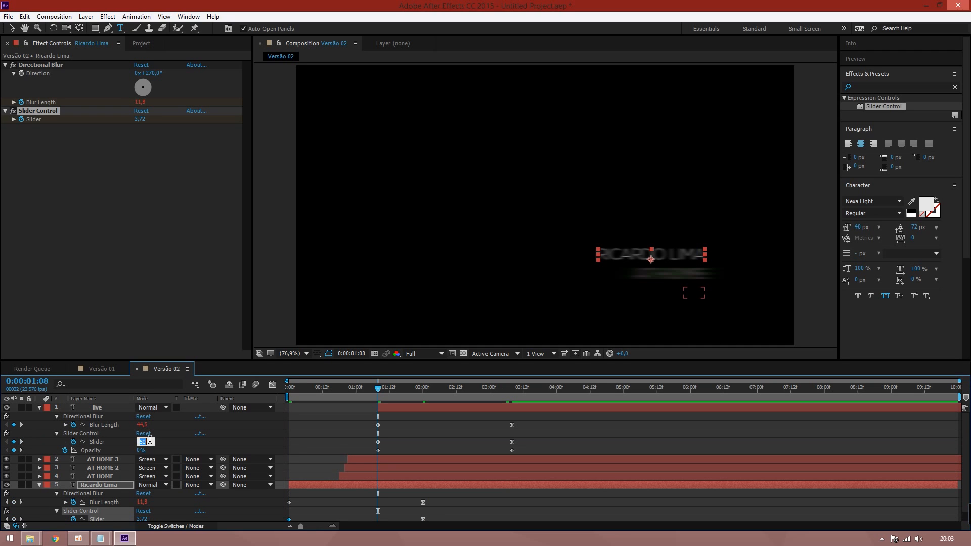
pyautogui.write('20')
pyautogui.press('Return')
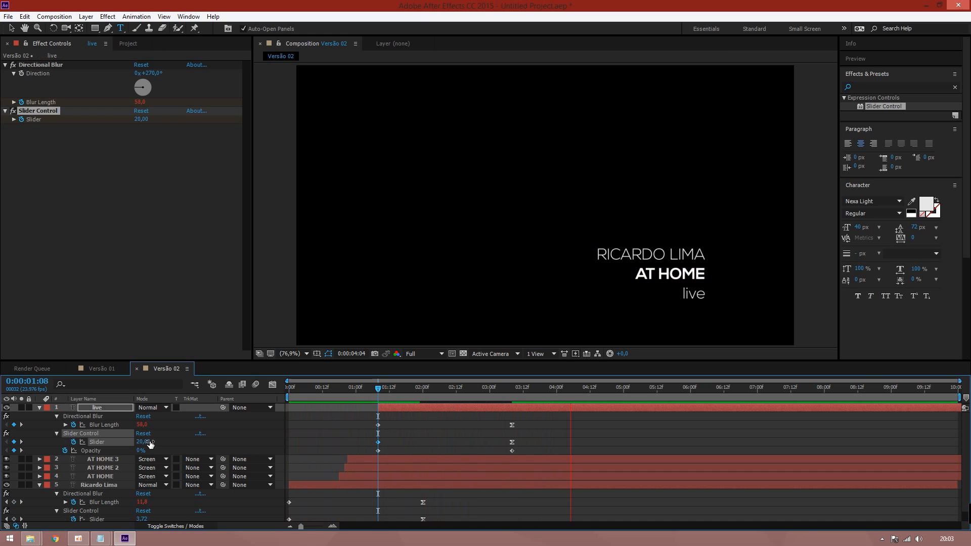
pyautogui.press('space')
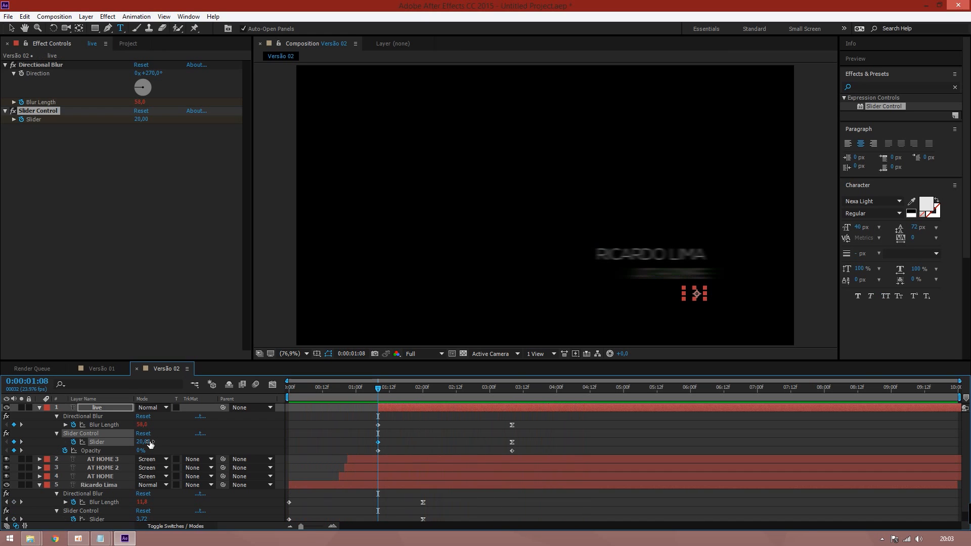
pyautogui.moveTo(486, 387); pyautogui.dragTo(581, 372)
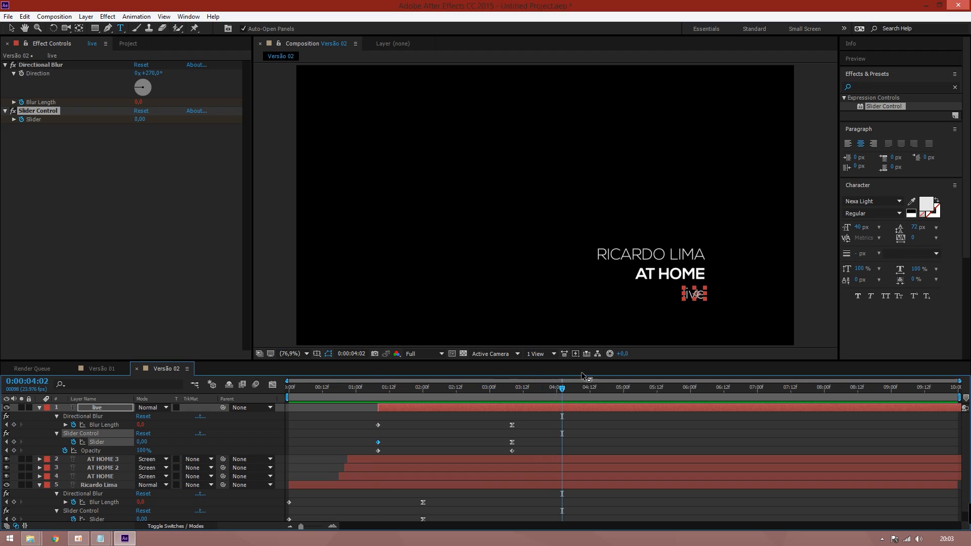